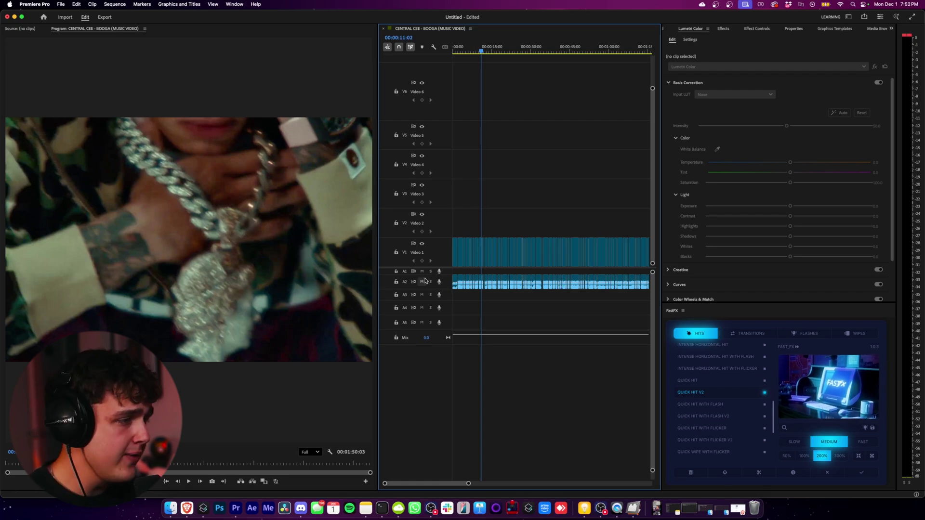
Export the sequence frame at 00:00:25:09 as a JPEG named "ss"
{"action": "left_click_drag", "start_coordinate": [477, 50], "coordinate": [519, 59]}
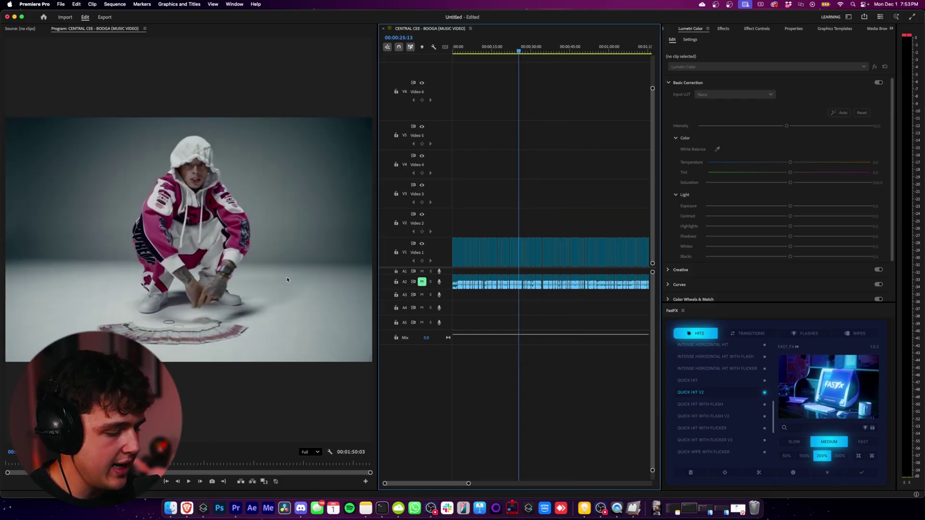
{"action": "key", "text": "Left"}
{"action": "key", "text": "Left"}
{"action": "key", "text": "Left"}
{"action": "key", "text": "Left"}
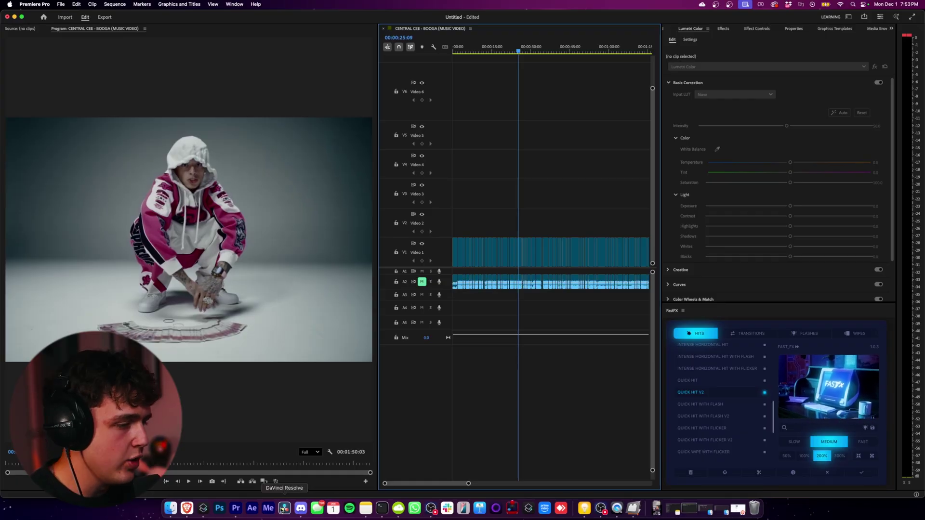
{"action": "left_click", "coordinate": [212, 482]}
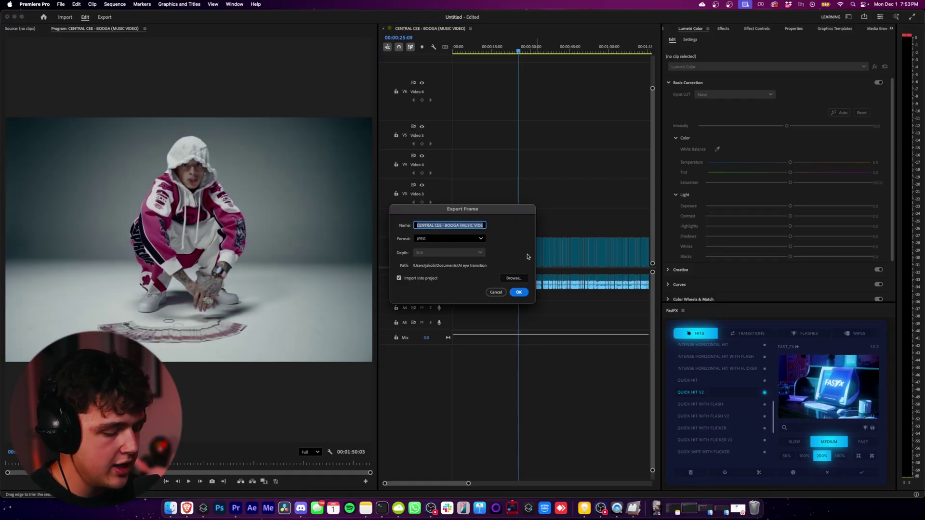
{"action": "type", "text": "ss"}
{"action": "left_click", "coordinate": [519, 292]}
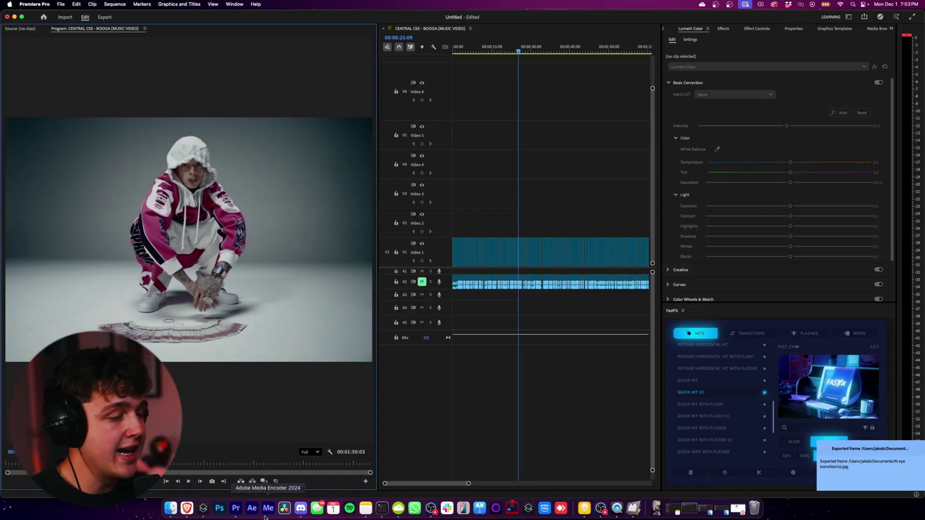
Switch to Photoshop and open ss.jpg from the "AI eye transition" folder
{"action": "left_click", "coordinate": [219, 510]}
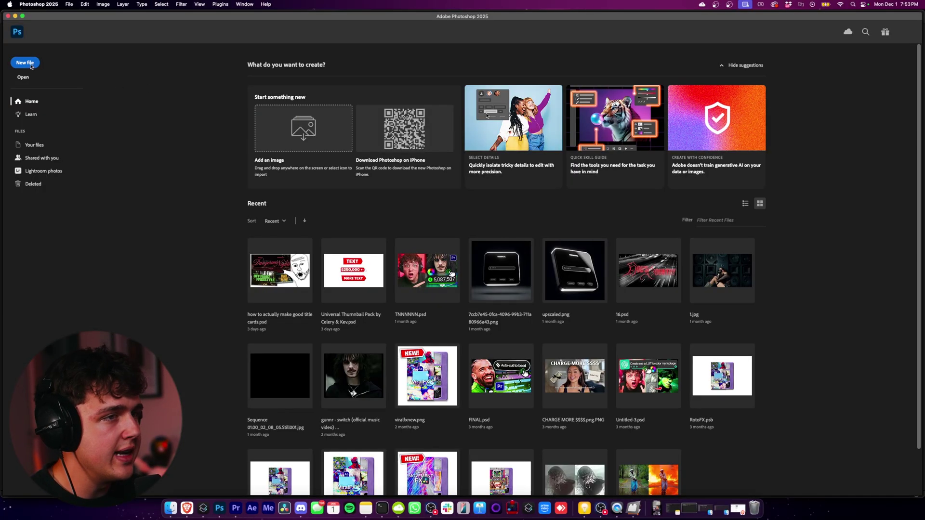
{"action": "left_click", "coordinate": [23, 77]}
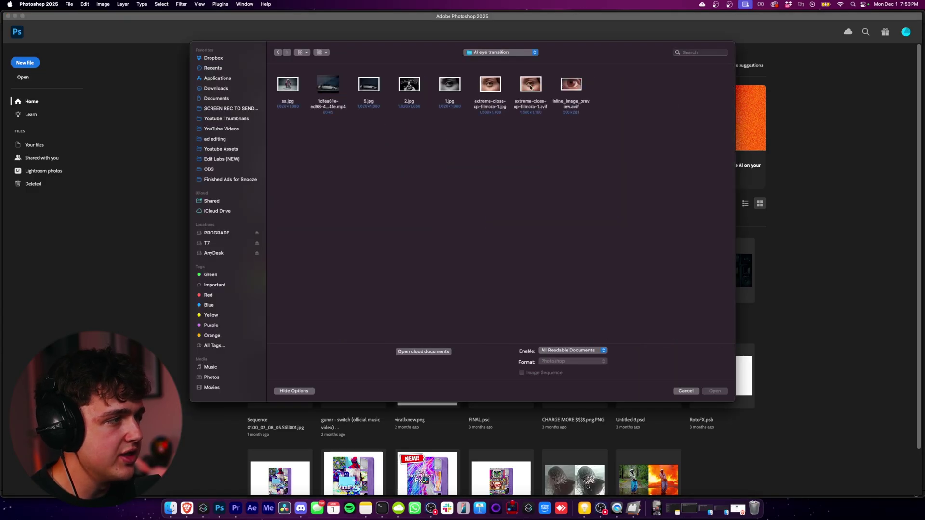
{"action": "left_click", "coordinate": [285, 84]}
{"action": "key", "text": "Return"}
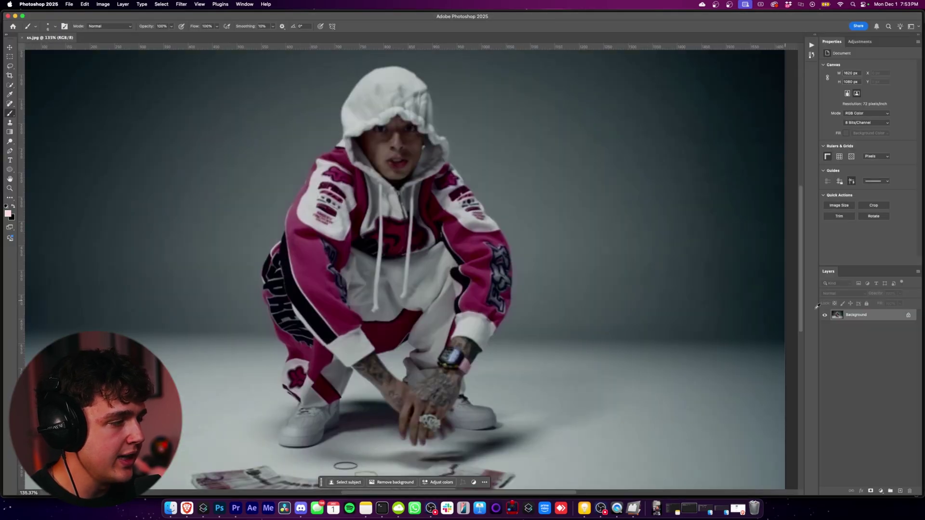
{"action": "scroll", "coordinate": [564, 261], "scroll_direction": "down", "scroll_amount": 2}
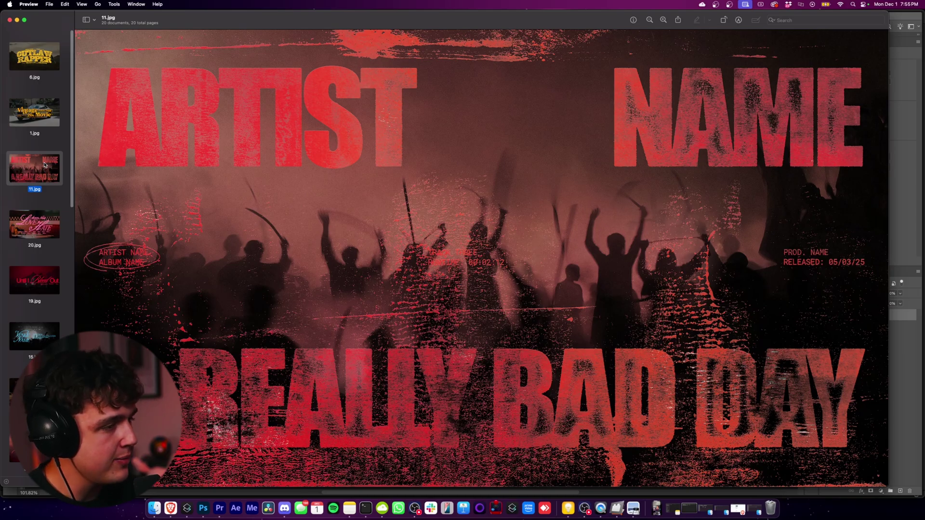
Look through the title card sample images, then close the image viewer
{"action": "key", "text": "Down"}
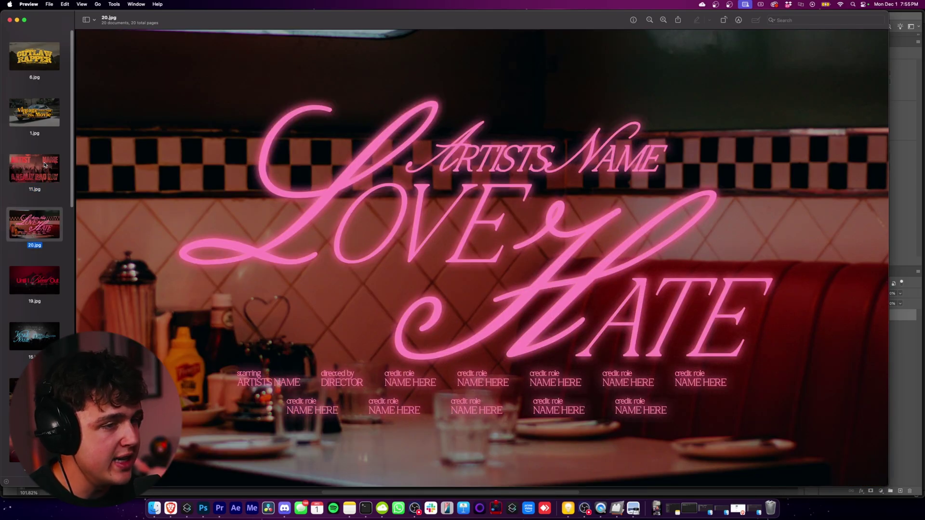
{"action": "key", "text": "Down"}
{"action": "key", "text": "Down"}
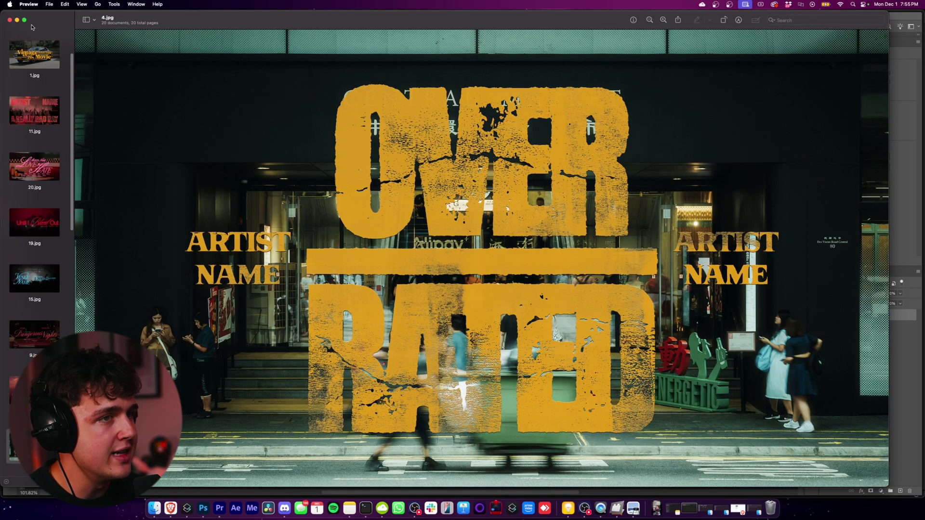
{"action": "left_click", "coordinate": [9, 20]}
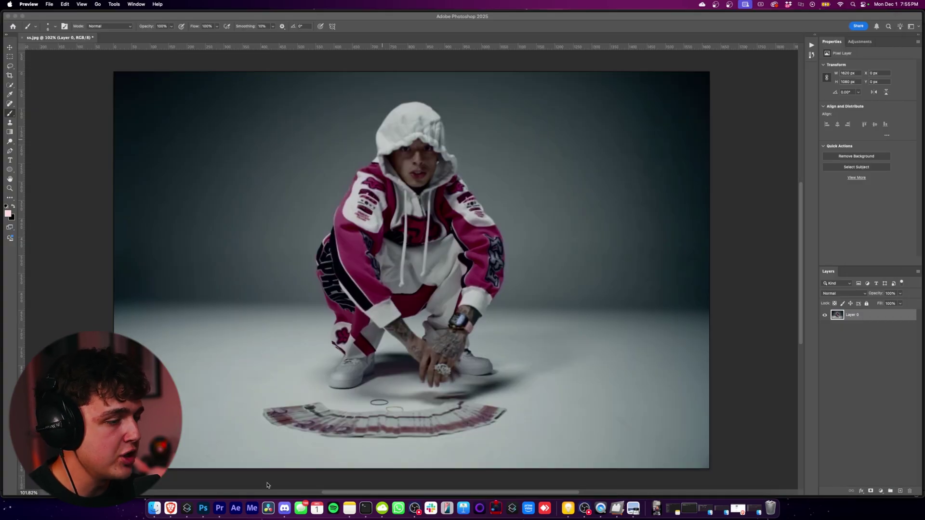
{"action": "left_click", "coordinate": [155, 508]}
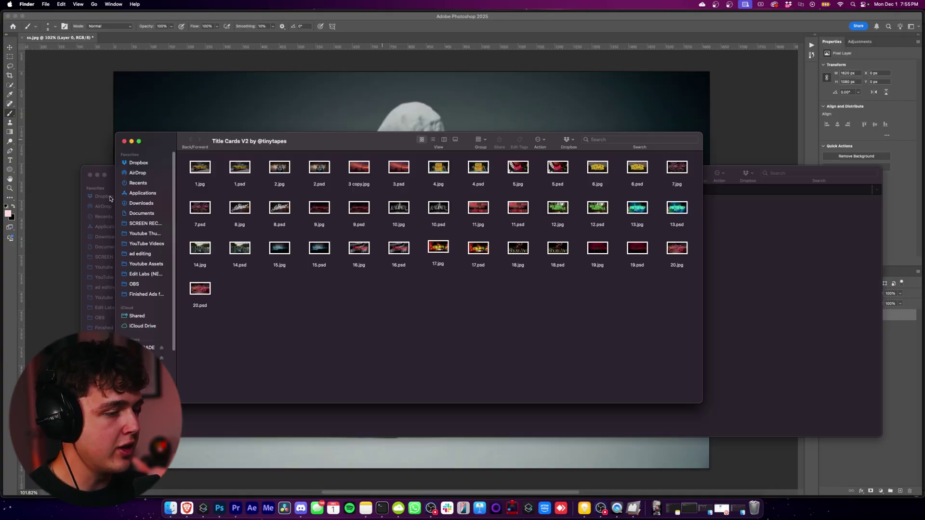
{"action": "left_click", "coordinate": [96, 176]}
{"action": "left_click_drag", "start_coordinate": [361, 143], "coordinate": [312, 177]}
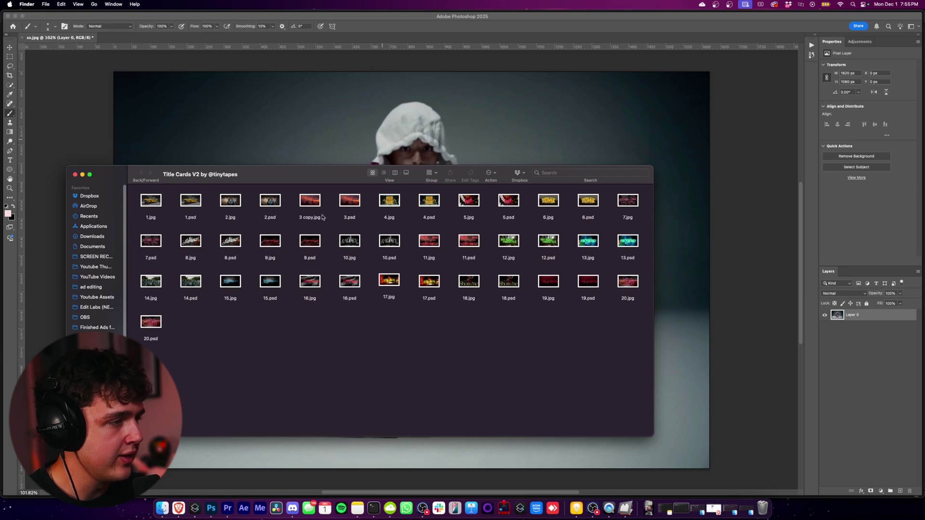
{"action": "double_click", "coordinate": [470, 201]}
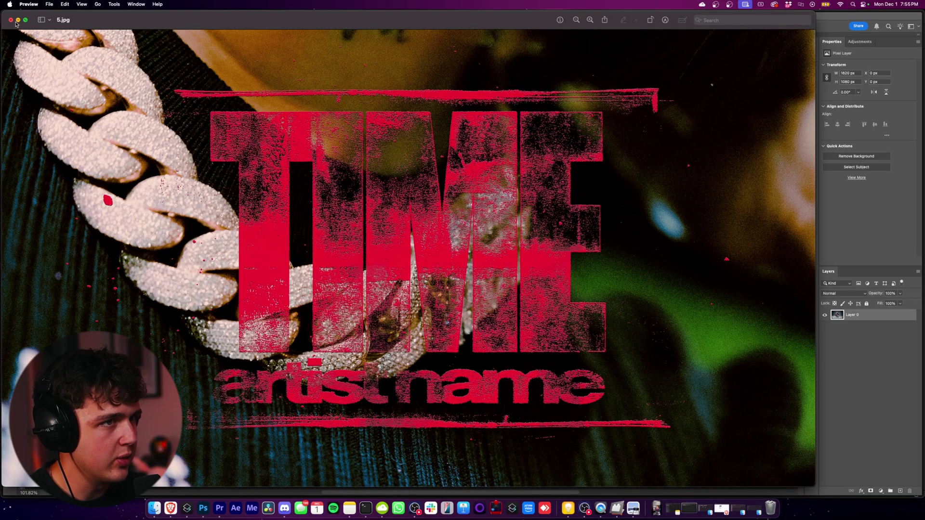
{"action": "left_click", "coordinate": [11, 20]}
Open the 7.psd title card from the "Title Cards V2" folder in Photoshop
{"action": "mouse_move", "coordinate": [510, 198]}
{"action": "left_mouse_down"}
{"action": "mouse_move", "coordinate": [499, 145]}
{"action": "mouse_move", "coordinate": [517, 203]}
{"action": "left_mouse_up"}
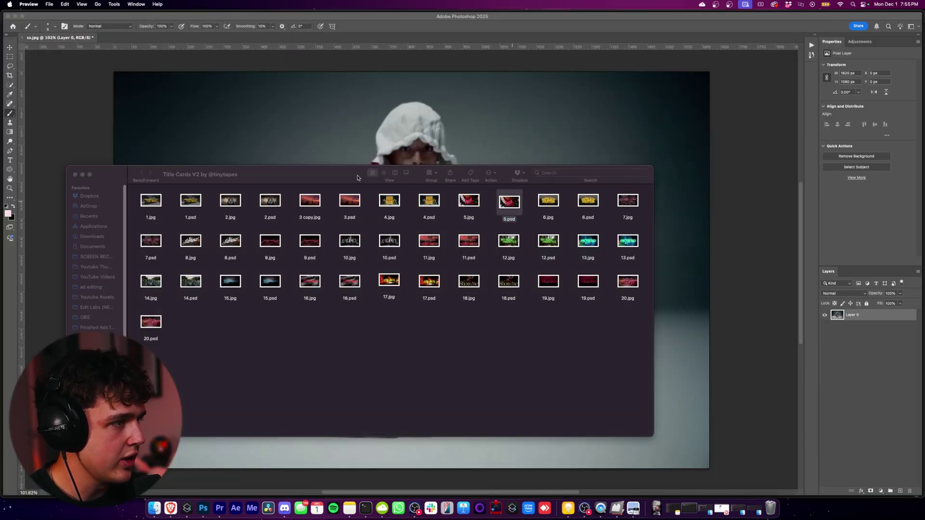
{"action": "left_click_drag", "start_coordinate": [359, 178], "coordinate": [336, 186]}
{"action": "left_click", "coordinate": [611, 211]}
{"action": "left_click_drag", "start_coordinate": [131, 250], "coordinate": [203, 132]}
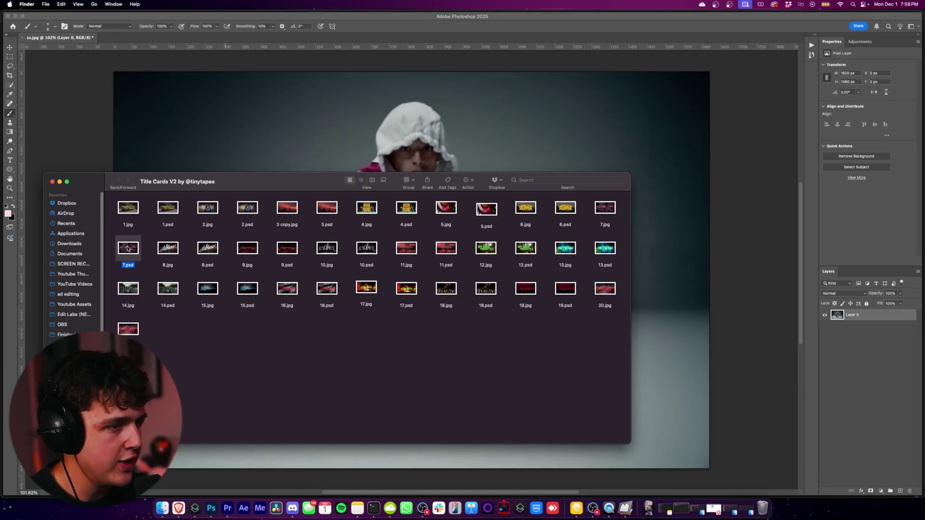
{"action": "double_click", "coordinate": [128, 249]}
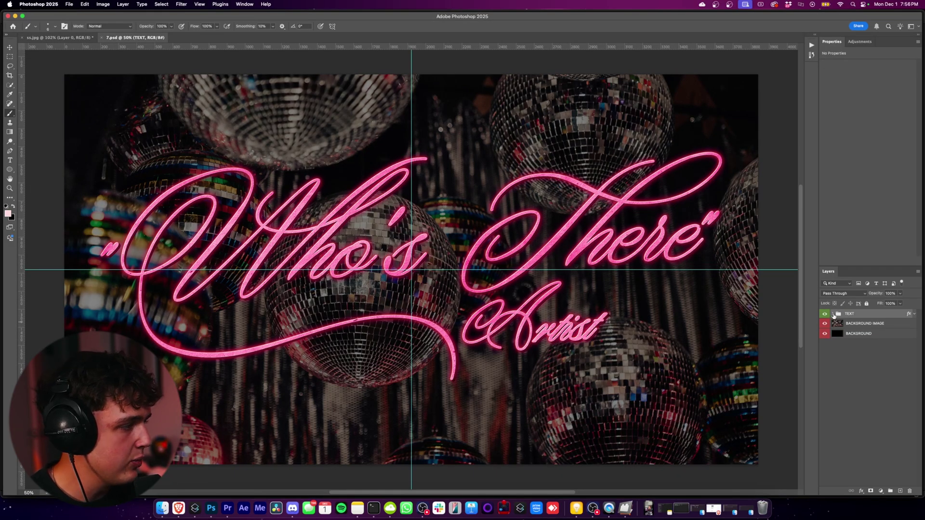
Examine the layers and editable "Who's There" and "Artist" text inside the TEXT group of 7.psd
{"action": "left_click", "coordinate": [832, 314]}
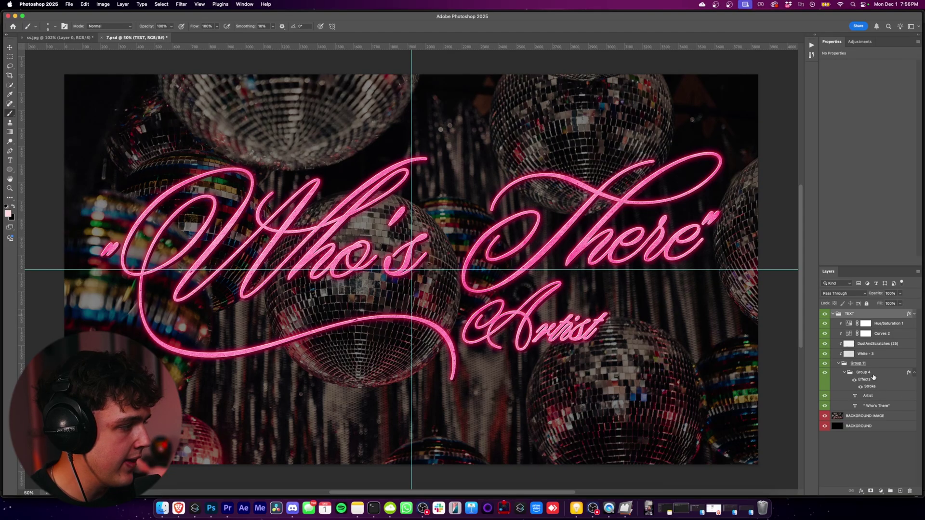
{"action": "left_click", "coordinate": [872, 399]}
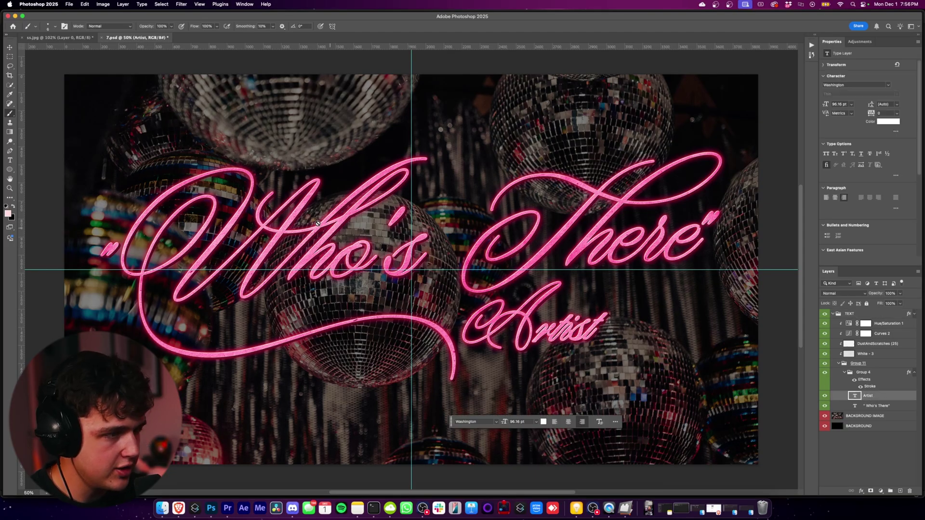
{"action": "key", "text": "t"}
{"action": "left_click", "coordinate": [145, 242]}
{"action": "left_click_drag", "start_coordinate": [145, 242], "coordinate": [708, 224]}
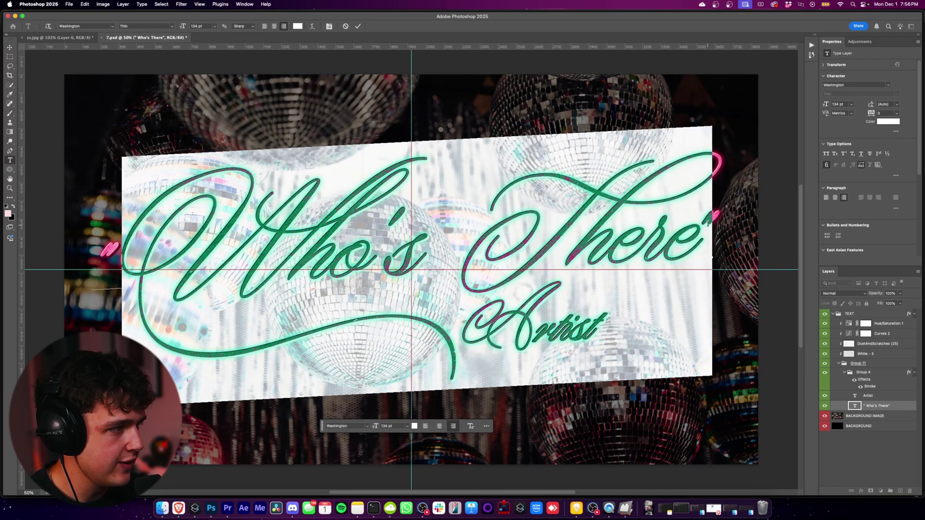
{"action": "left_click", "coordinate": [708, 224]}
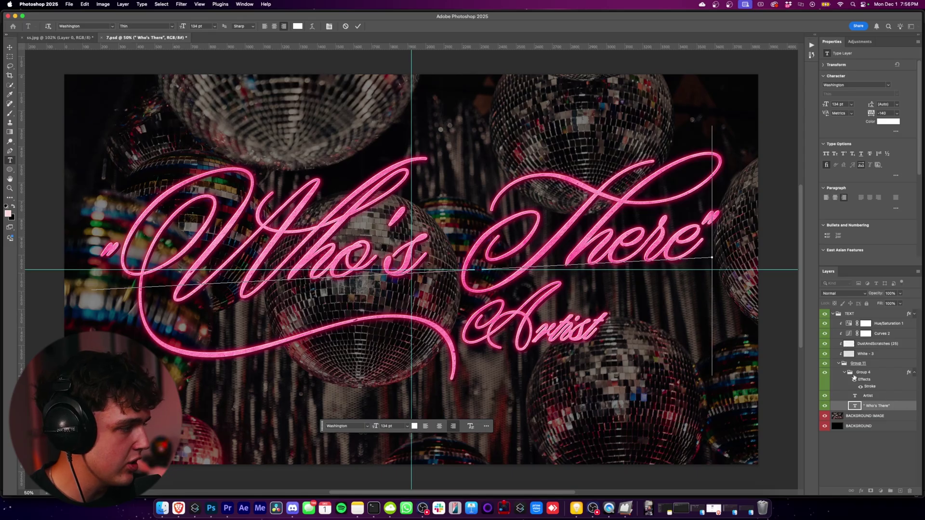
{"action": "left_click", "coordinate": [838, 364]}
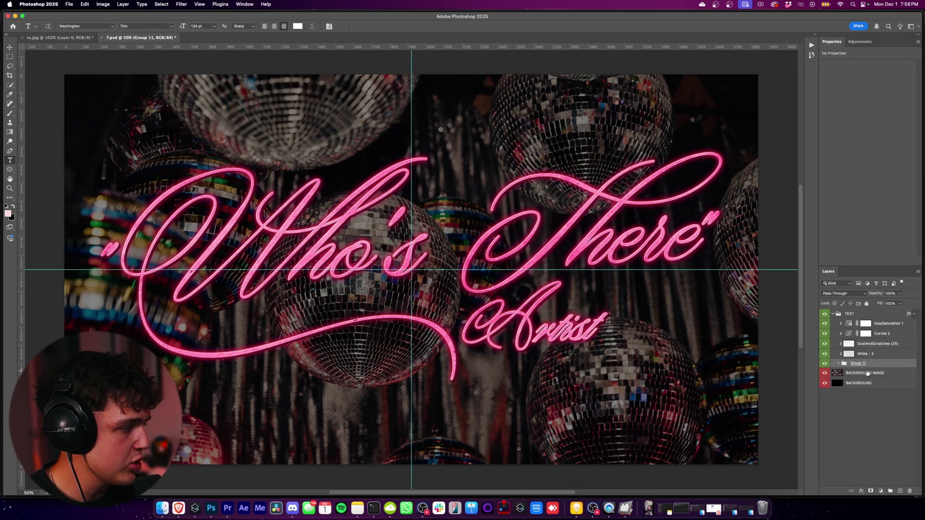
Copy the TEXT group from 7.psd into the ss.jpg document
{"action": "left_click", "coordinate": [833, 314]}
{"action": "key", "text": "ctrl+Tab"}
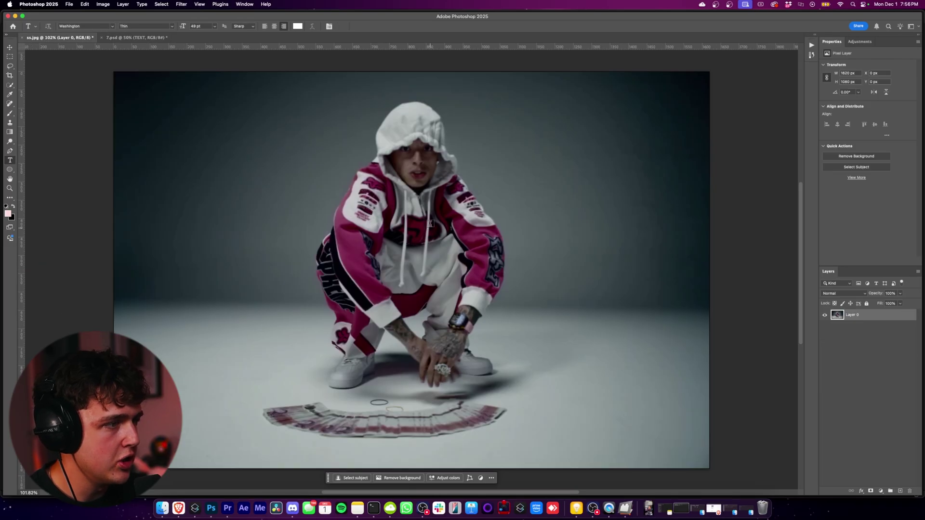
{"action": "key", "text": "super+v"}
Scale the pasted TEXT group to about 43% and center it horizontally over the lower half of the image
{"action": "key", "text": "super+t"}
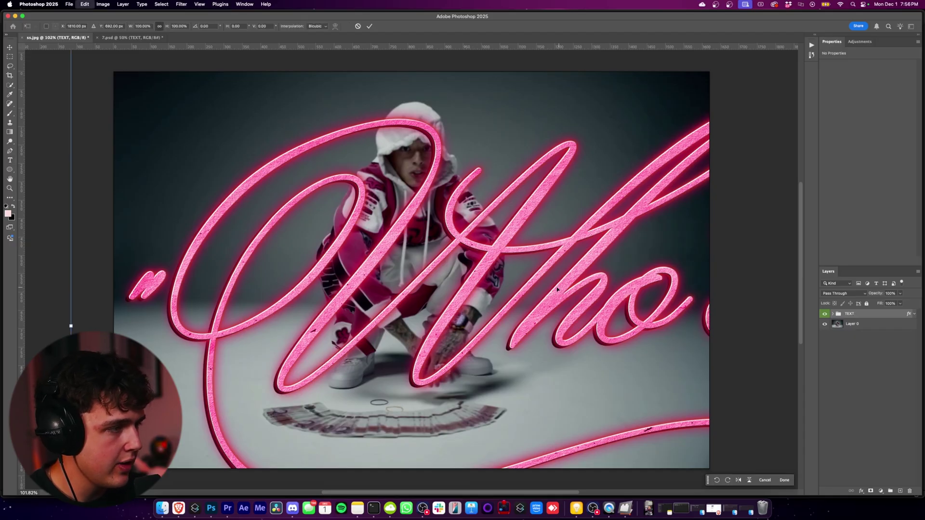
{"action": "scroll", "coordinate": [550, 278], "scroll_direction": "down", "scroll_amount": 10}
{"action": "left_click_drag", "start_coordinate": [658, 283], "coordinate": [572, 283]}
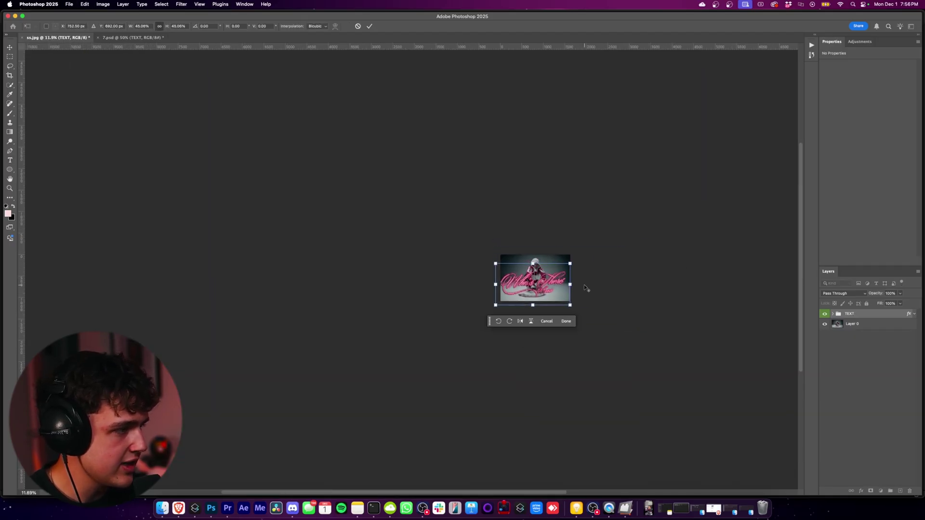
{"action": "scroll", "coordinate": [576, 290], "scroll_direction": "up", "scroll_amount": 10}
{"action": "left_click_drag", "start_coordinate": [508, 280], "coordinate": [526, 304]}
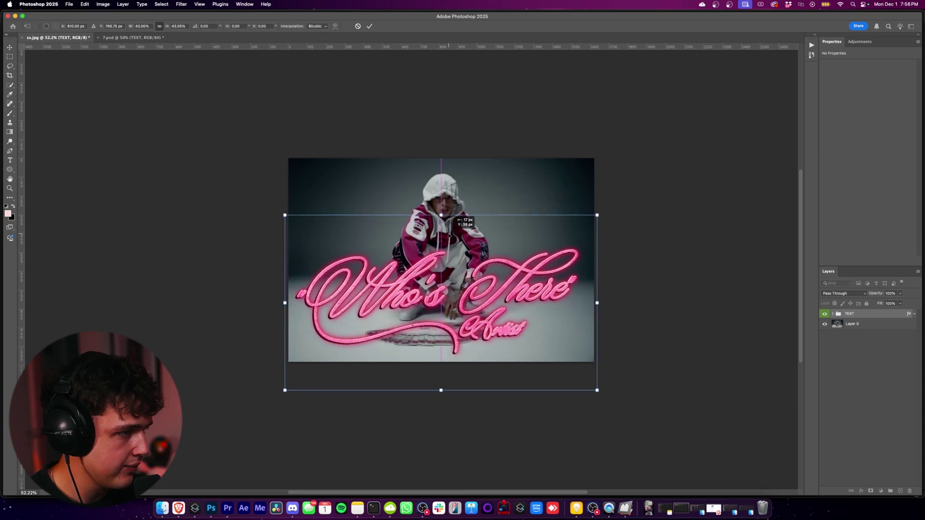
{"action": "key", "text": "Return"}
Replace the "Who's There" title text with "Central Cee"
{"action": "scroll", "coordinate": [512, 344], "scroll_direction": "up", "scroll_amount": 2}
{"action": "scroll", "coordinate": [512, 342], "scroll_direction": "up", "scroll_amount": 3}
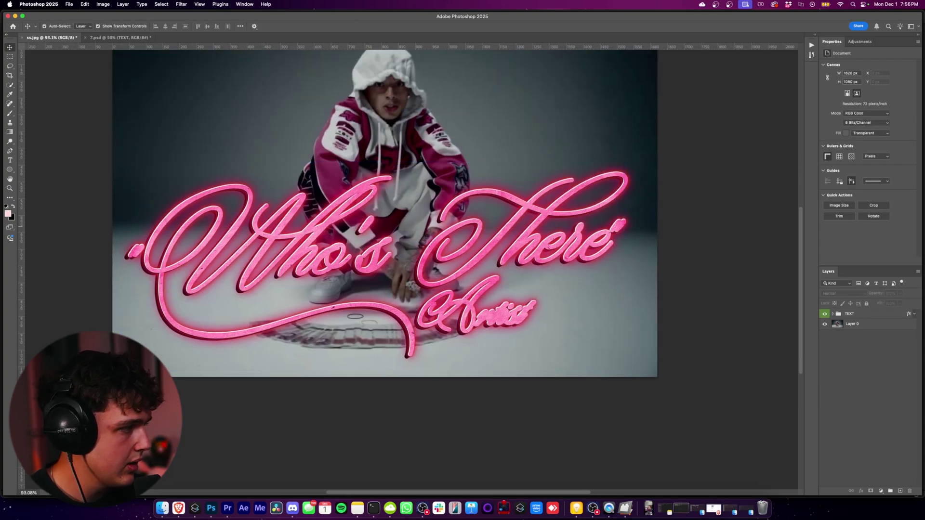
{"action": "left_click", "coordinate": [10, 160]}
{"action": "left_click_drag", "start_coordinate": [168, 248], "coordinate": [625, 235]}
{"action": "type", "text": "Eentral Cee"}
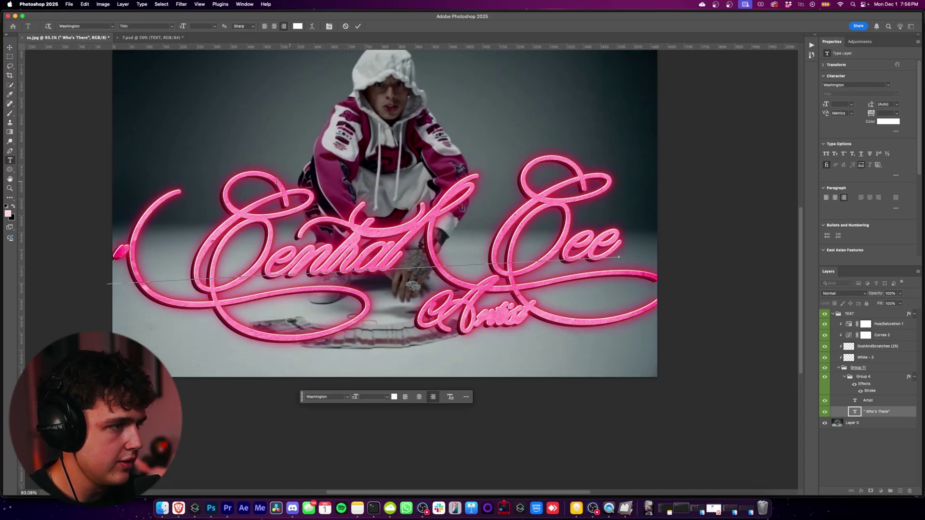
{"action": "left_click", "coordinate": [10, 47]}
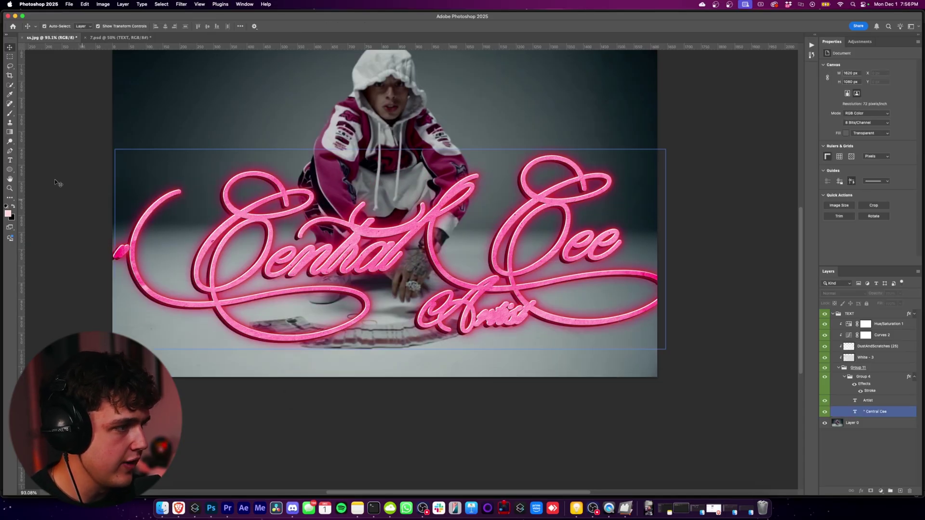
{"action": "left_click", "coordinate": [58, 182]}
Replace the "Artist" text beneath the main title with "Booga"
{"action": "left_click", "coordinate": [10, 160]}
{"action": "left_click", "coordinate": [422, 313]}
{"action": "left_click_drag", "start_coordinate": [420, 312], "coordinate": [519, 312]}
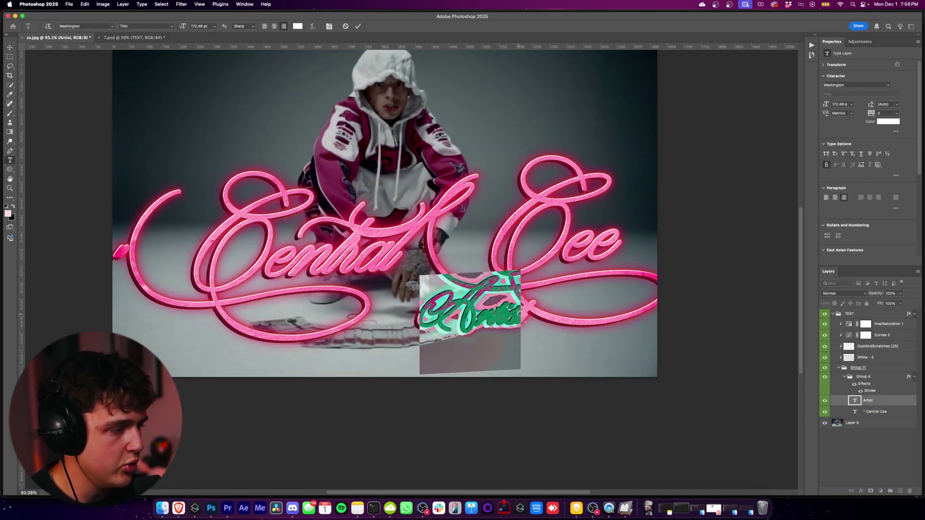
{"action": "type", "text": "Boogati"}
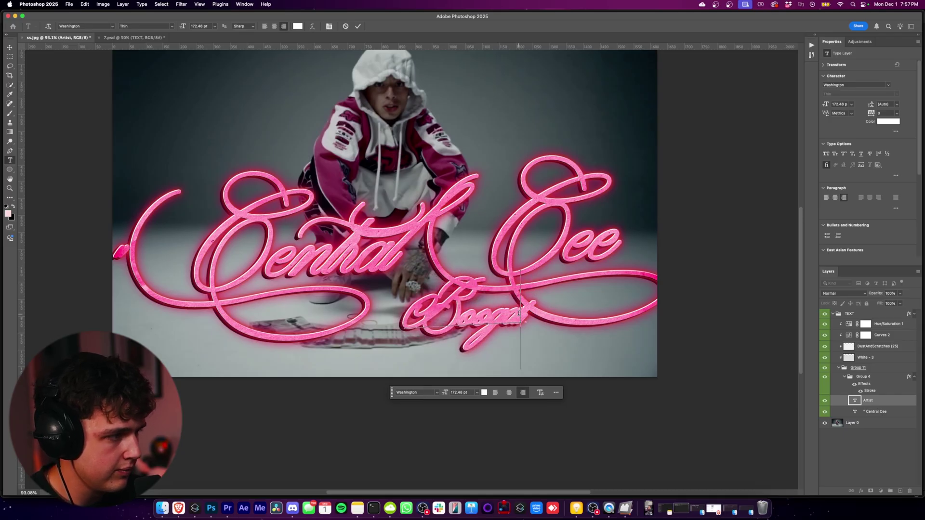
{"action": "key", "text": "Escape"}
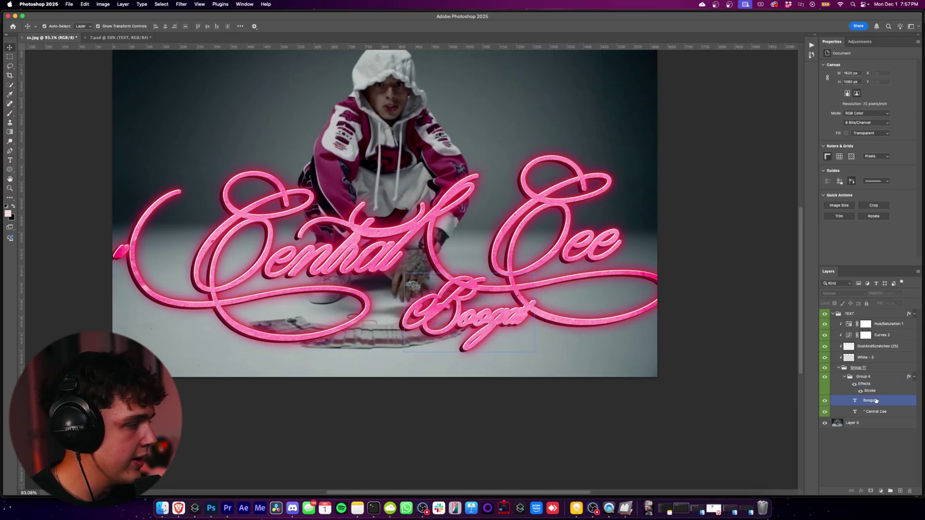
Darken the lettering with the Curves 2 adjustment by moving its curve point to about input 190, output 64
{"action": "left_click", "coordinate": [876, 400]}
{"action": "left_click_drag", "start_coordinate": [885, 372], "coordinate": [885, 364]}
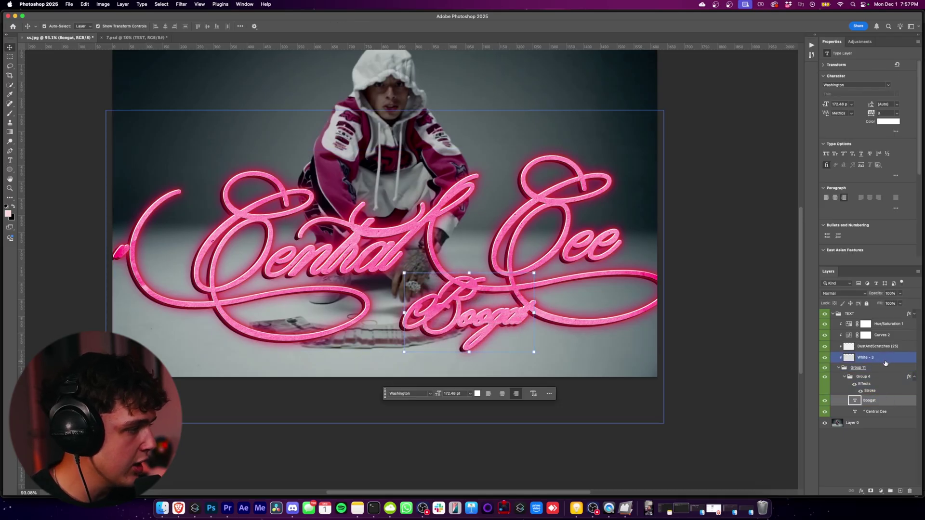
{"action": "left_click", "coordinate": [895, 337]}
{"action": "left_click_drag", "start_coordinate": [890, 117], "coordinate": [891, 130]}
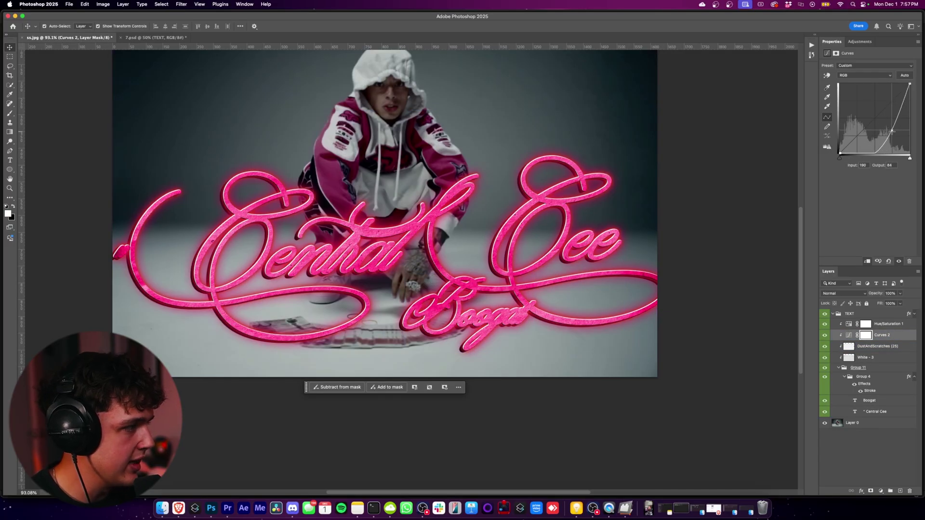
Set the Hue/Saturation 1 adjustment to saturation 29 and lightness -2
{"action": "left_click", "coordinate": [890, 324]}
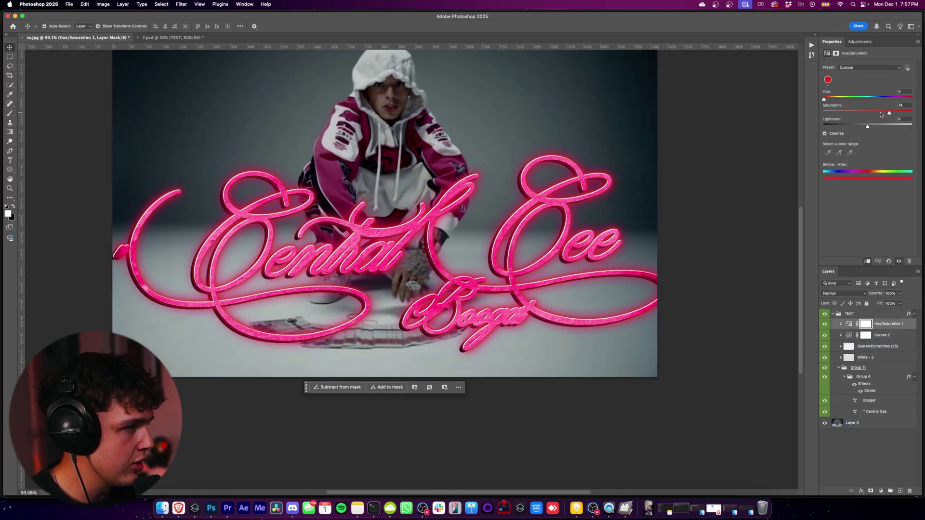
{"action": "left_click_drag", "start_coordinate": [881, 114], "coordinate": [854, 128]}
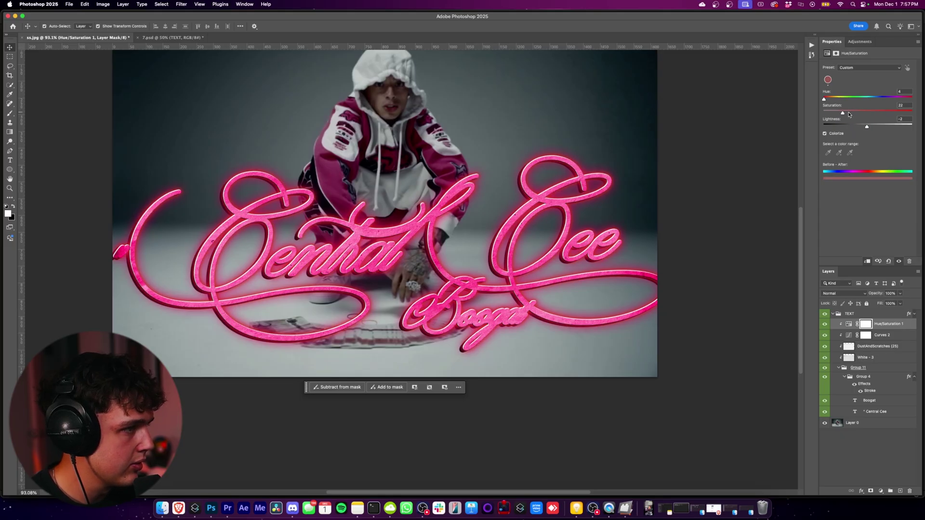
{"action": "scroll", "coordinate": [681, 200], "scroll_direction": "down", "scroll_amount": 5}
{"action": "scroll", "coordinate": [692, 208], "scroll_direction": "up", "scroll_amount": 3}
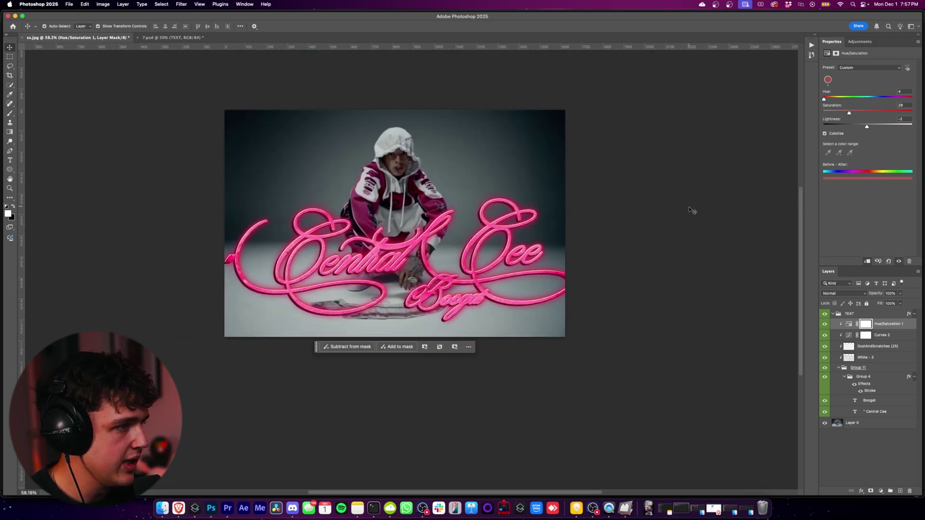
Enlarge the white texture and DustAndScratches layers of the TEXT group together with Free Transform
{"action": "left_click", "coordinate": [832, 358]}
{"action": "left_click", "coordinate": [825, 358]}
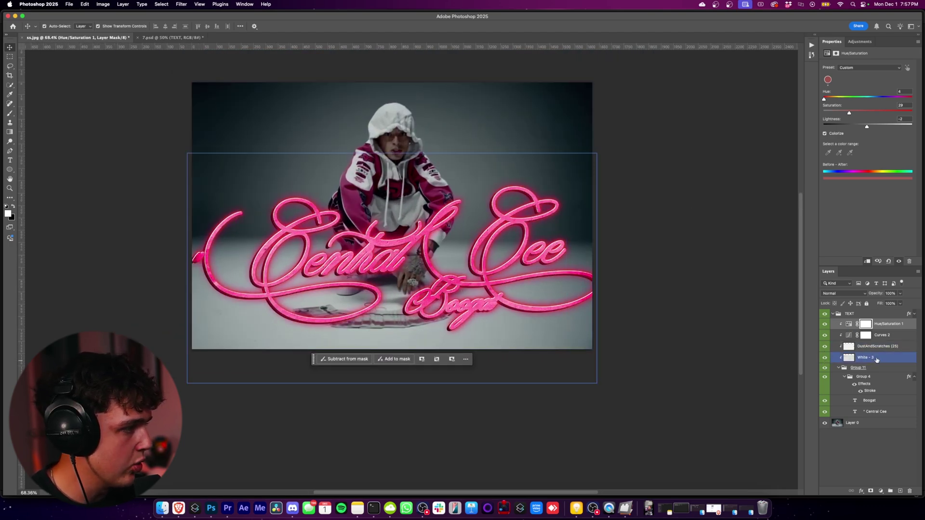
{"action": "left_click", "coordinate": [876, 360]}
{"action": "left_click", "coordinate": [876, 347], "text": "shift"}
{"action": "key", "text": "super+t"}
{"action": "key", "text": "super+t"}
{"action": "left_click_drag", "start_coordinate": [393, 153], "coordinate": [399, 103]}
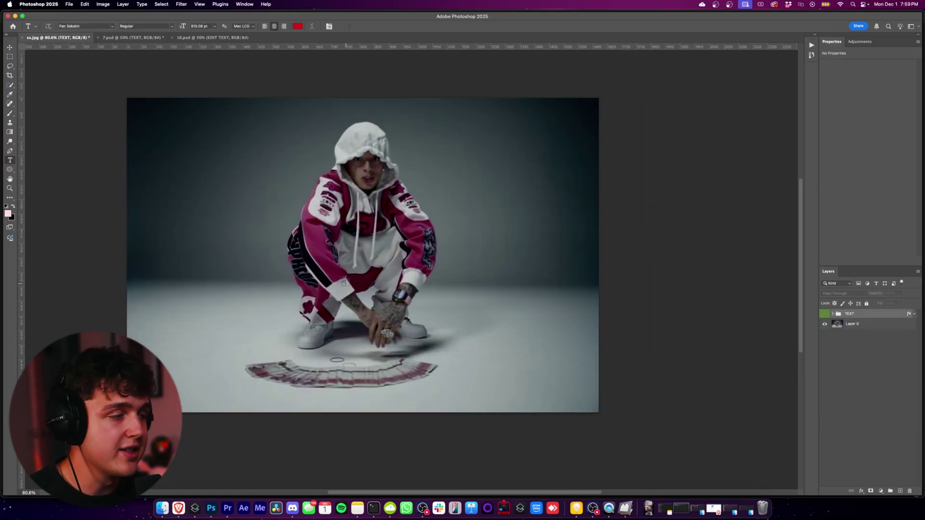
Switch to the Brave browser, search for dafont and open the DaFont website
{"action": "scroll", "coordinate": [334, 277], "scroll_direction": "up", "scroll_amount": 1}
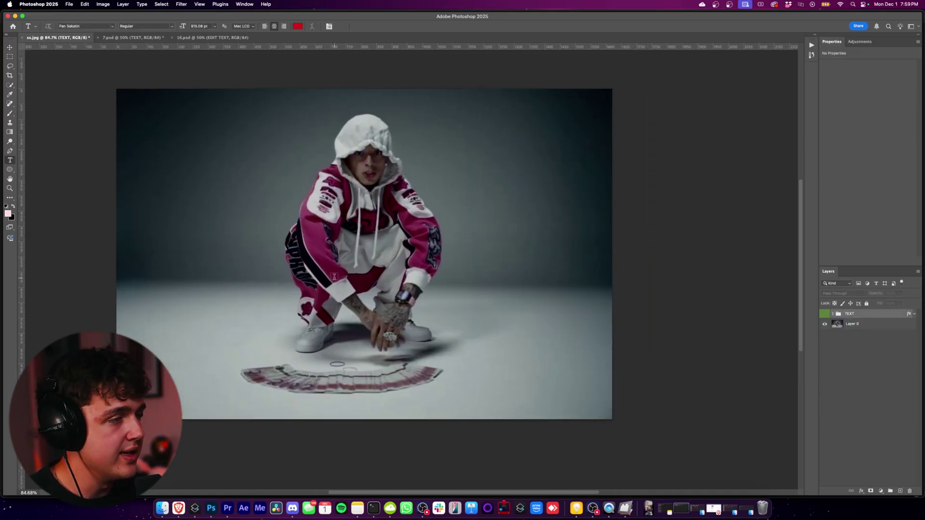
{"action": "left_click", "coordinate": [184, 508]}
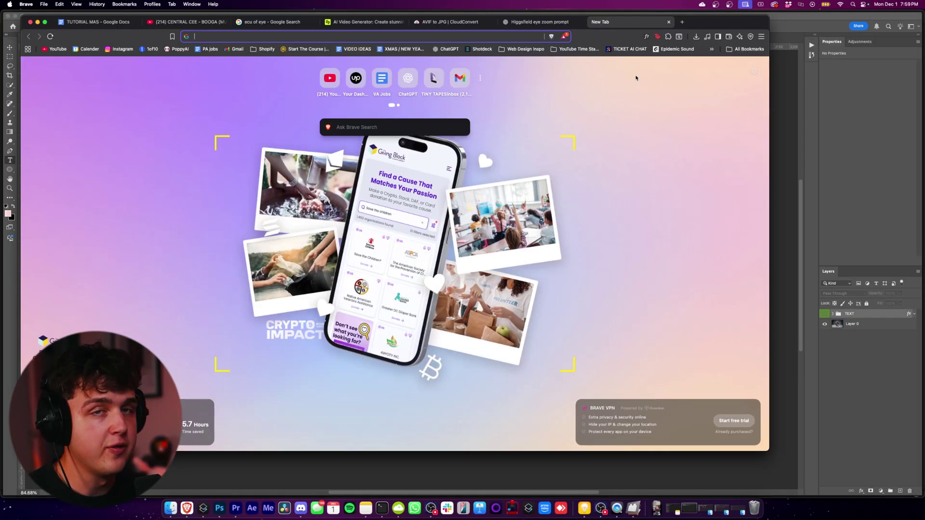
{"action": "type", "text": "dafont"}
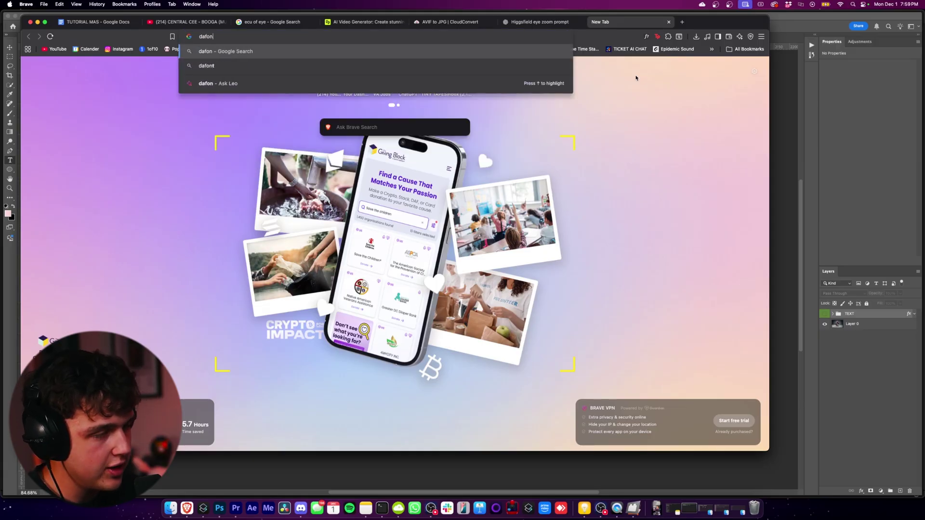
{"action": "key", "text": "Return"}
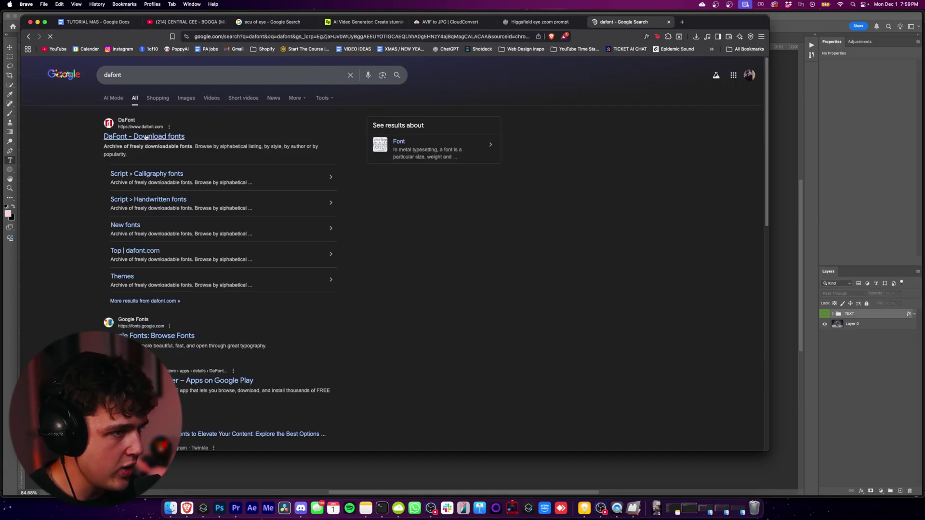
{"action": "left_click", "coordinate": [145, 137]}
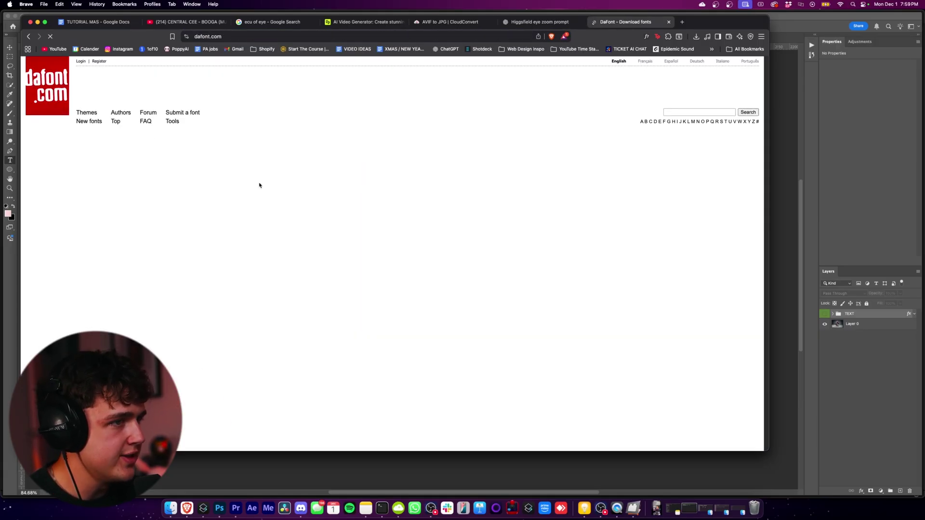
Open DaFont's Fancy > Destroy font category
{"action": "scroll", "coordinate": [279, 214], "scroll_direction": "down", "scroll_amount": 4}
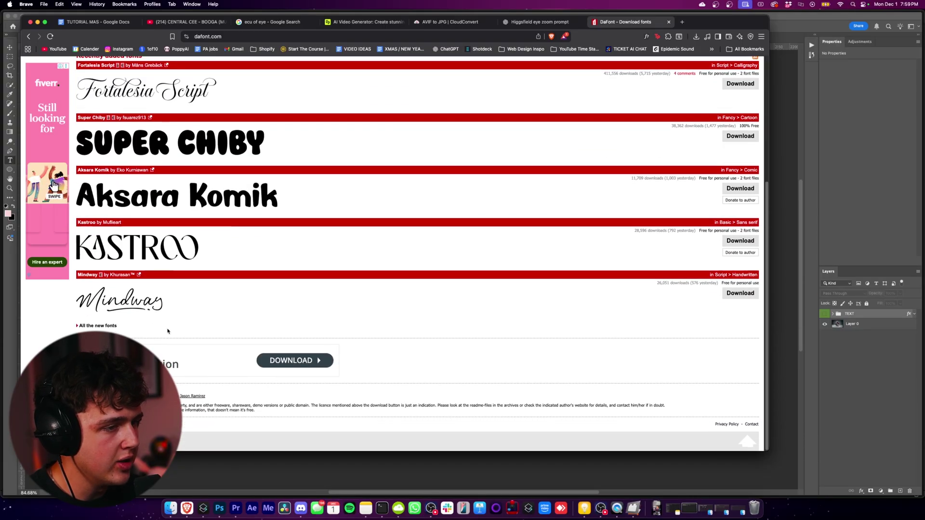
{"action": "scroll", "coordinate": [185, 322], "scroll_direction": "up", "scroll_amount": 3}
{"action": "scroll", "coordinate": [186, 321], "scroll_direction": "up", "scroll_amount": 2}
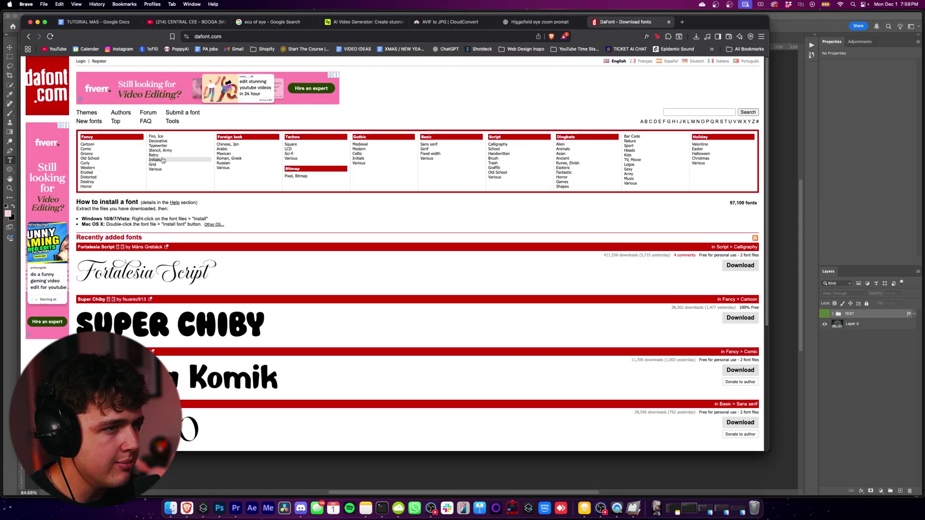
{"action": "left_click", "coordinate": [113, 175]}
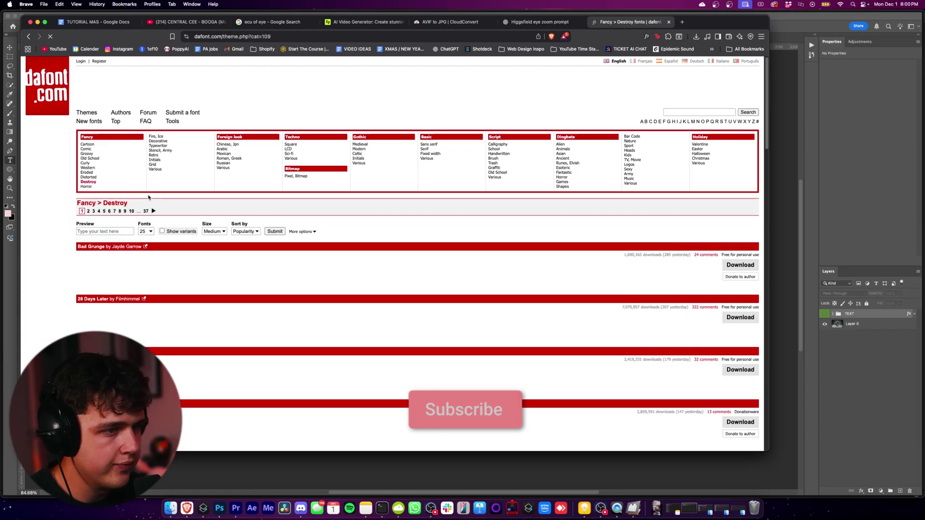
Download the Sidewalk font from the Destroy list into the AI eye transition folder
{"action": "scroll", "coordinate": [277, 263], "scroll_direction": "down", "scroll_amount": 3}
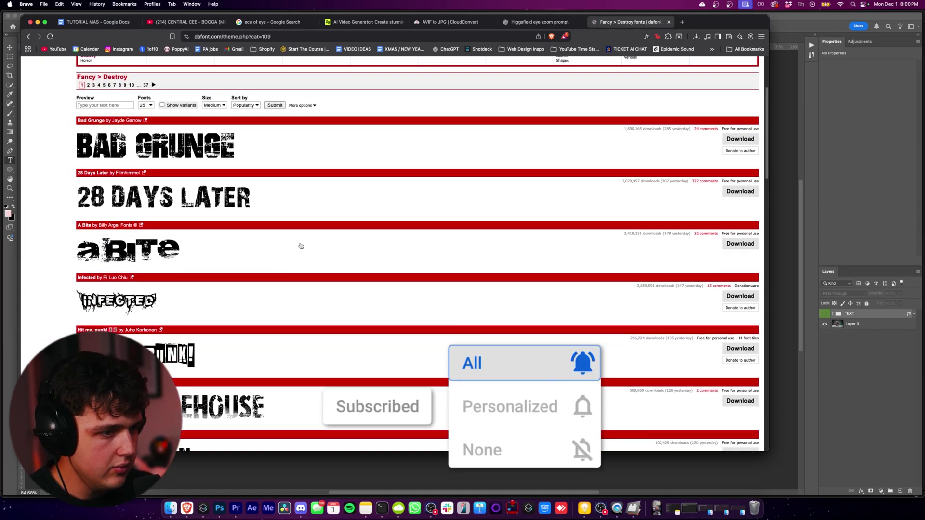
{"action": "scroll", "coordinate": [300, 246], "scroll_direction": "down", "scroll_amount": 5}
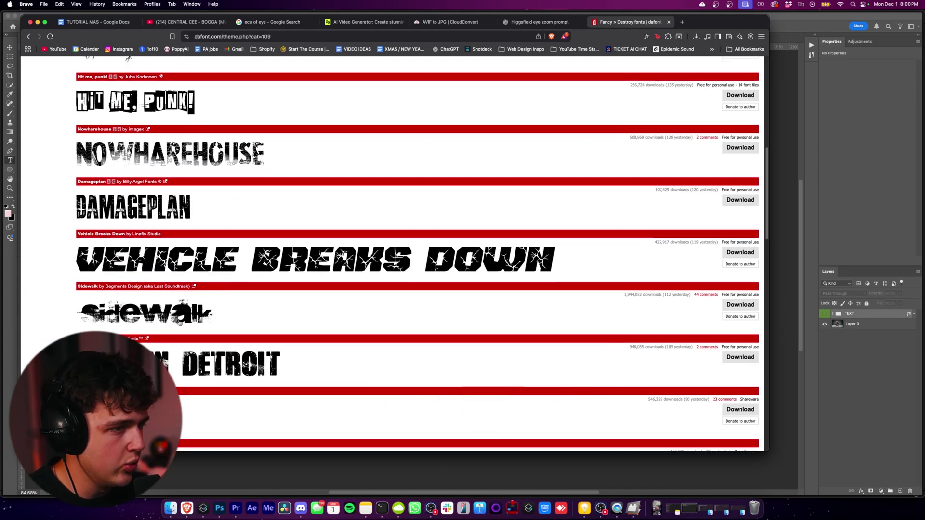
{"action": "left_click", "coordinate": [739, 305]}
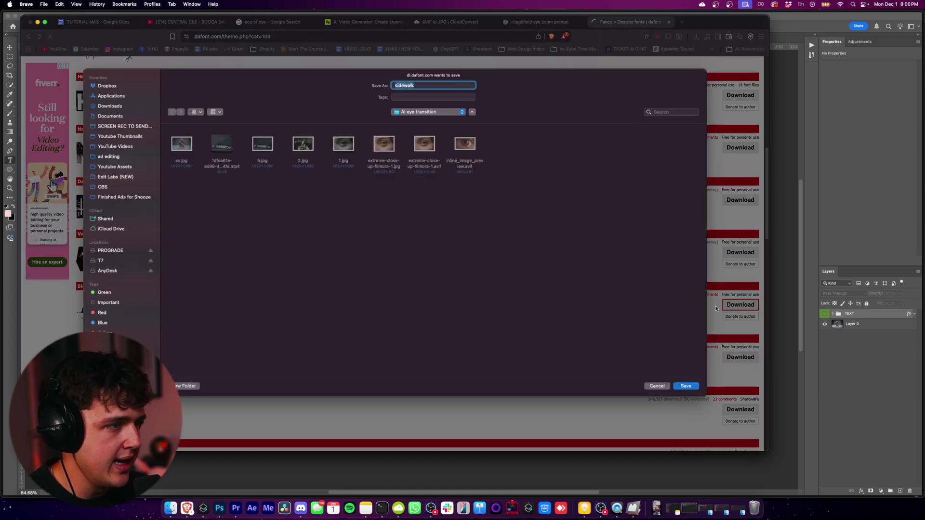
{"action": "key", "text": "Return"}
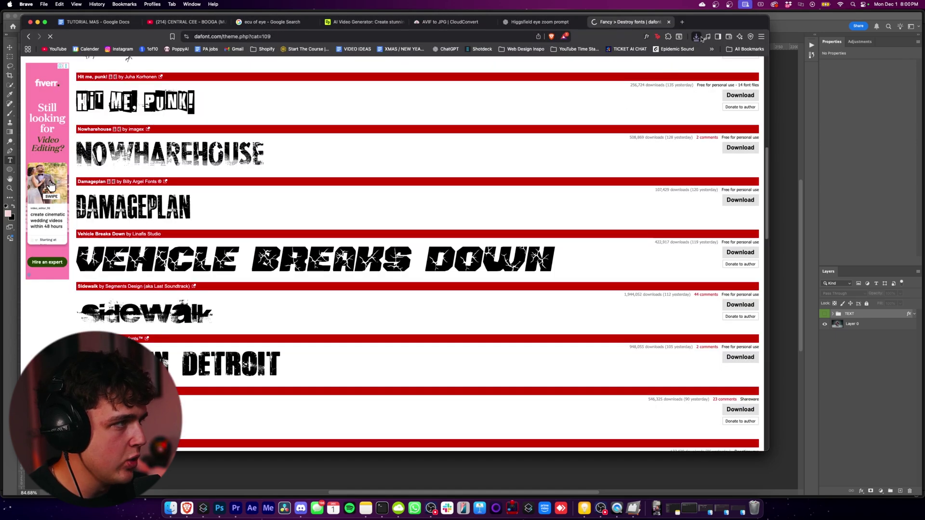
Open the downloaded sidewalk.ttf file from its folder and install the font
{"action": "left_click", "coordinate": [696, 36]}
{"action": "left_click", "coordinate": [634, 65]}
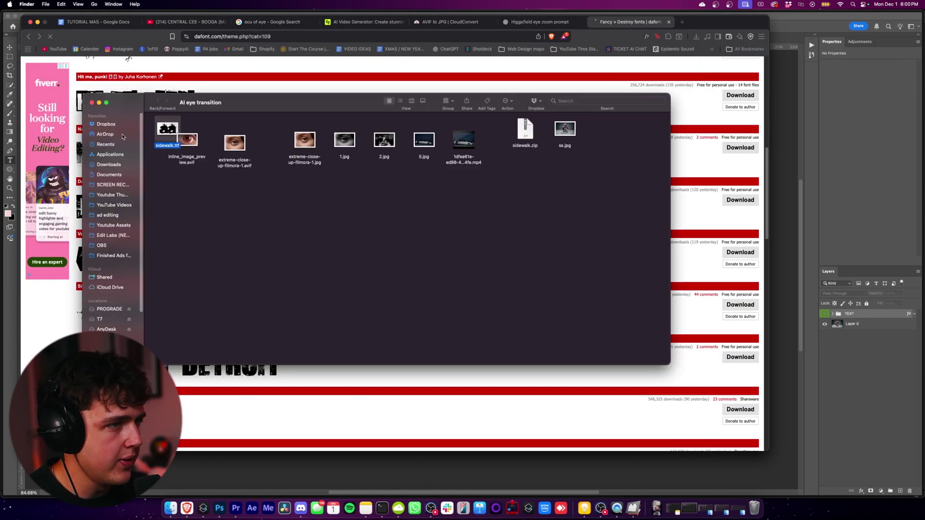
{"action": "double_click", "coordinate": [167, 129]}
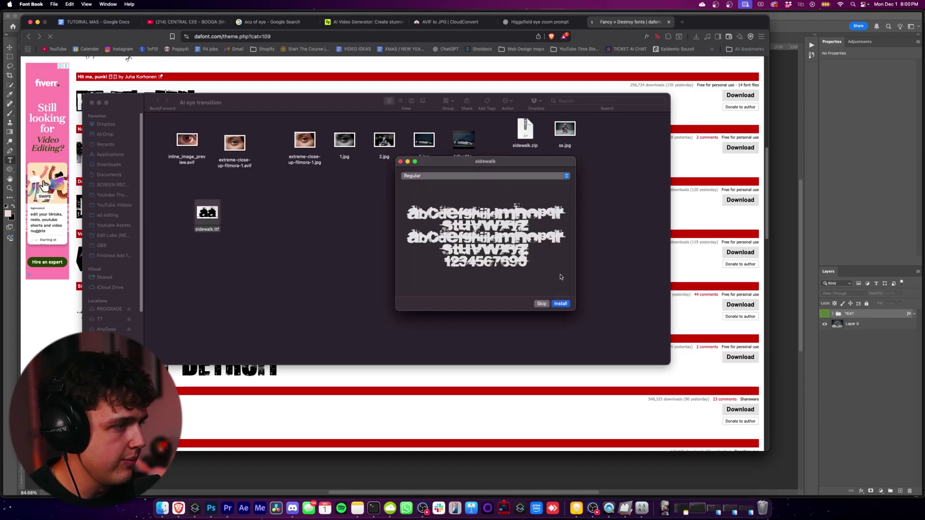
{"action": "key", "text": "Return"}
Switch to Photoshop and add the paragraph text "central cee" across the image's lower half in the sidewalk font at 117 pt
{"action": "left_click", "coordinate": [215, 509]}
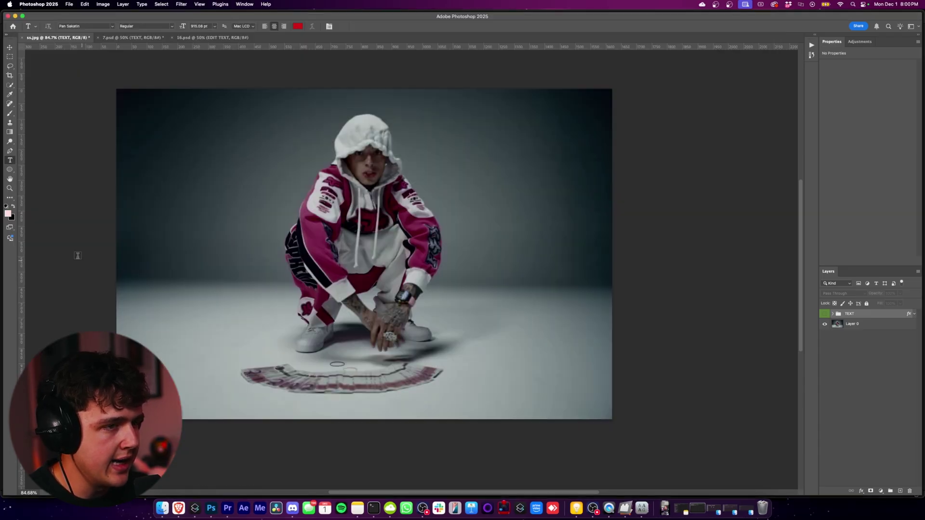
{"action": "left_click_drag", "start_coordinate": [583, 408], "coordinate": [596, 409]}
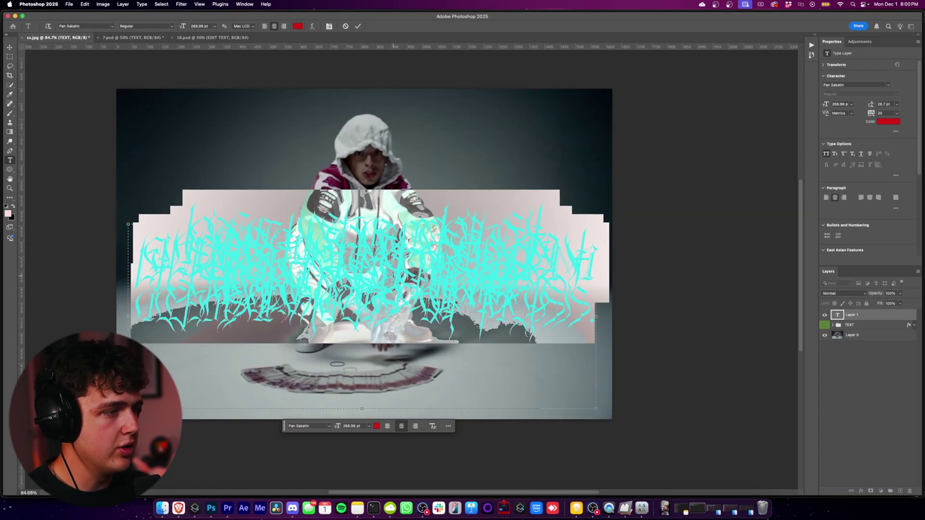
{"action": "type", "text": "sidewalk"}
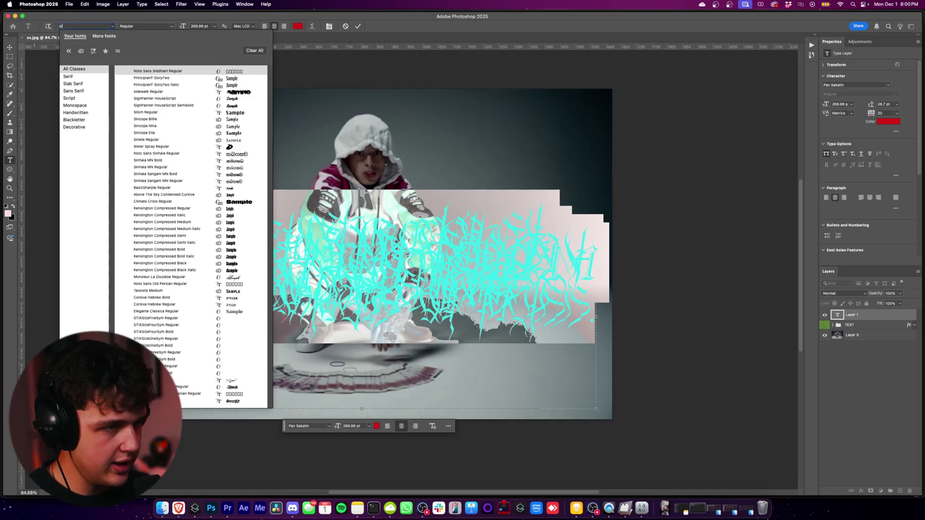
{"action": "left_click", "coordinate": [166, 69]}
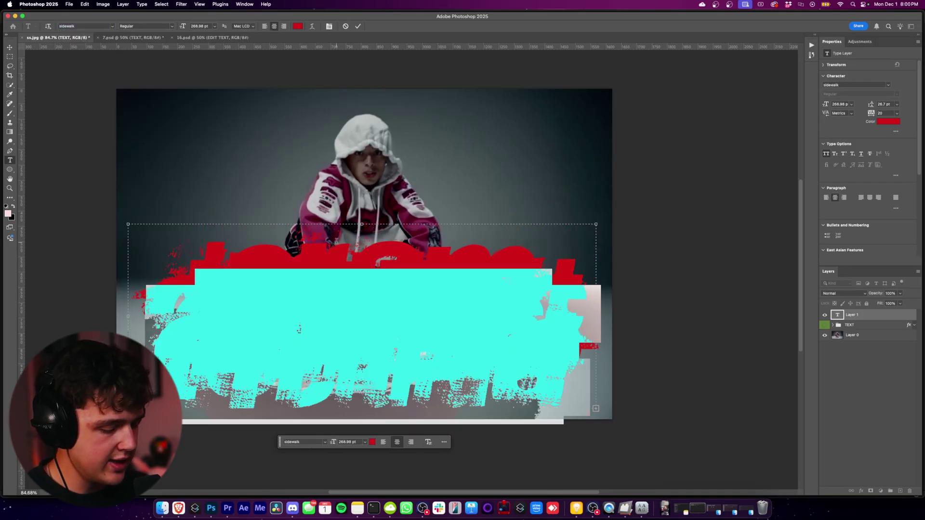
{"action": "type", "text": "central"}
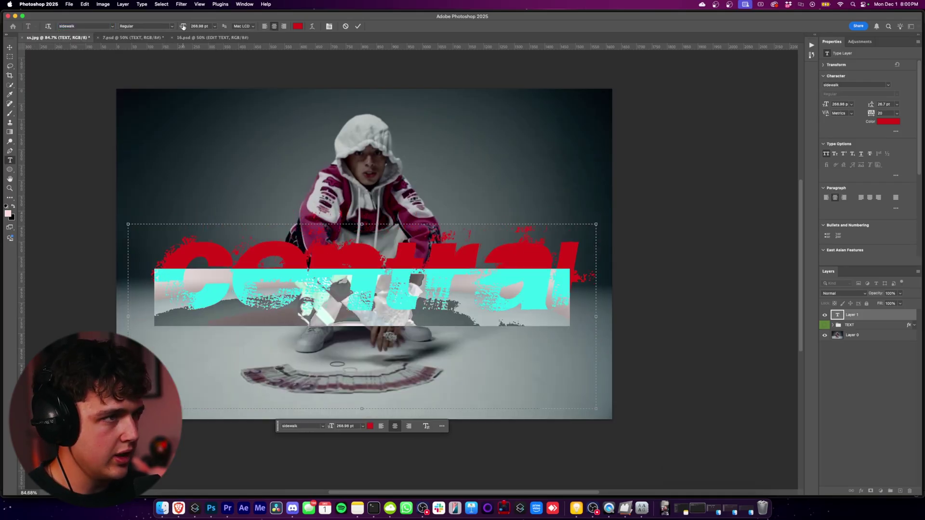
{"action": "left_click_drag", "start_coordinate": [183, 27], "coordinate": [128, 36]}
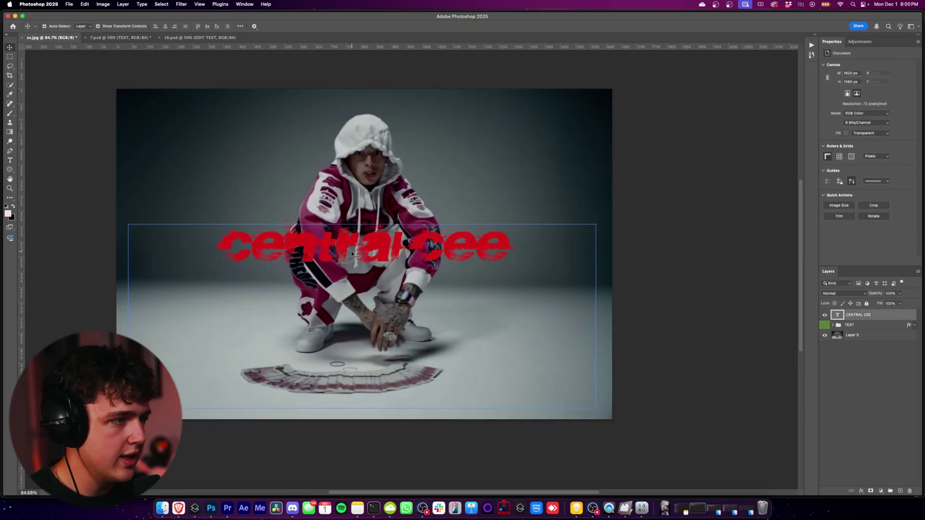
Scale the "central cee" text up to 141.57 pt and move it over the figure's chest
{"action": "left_click", "coordinate": [351, 251]}
{"action": "left_click_drag", "start_coordinate": [362, 223], "coordinate": [362, 178]}
{"action": "left_click_drag", "start_coordinate": [378, 197], "coordinate": [329, 188]}
{"action": "key", "text": "Return"}
Try to break the "central cee" text onto two lines
{"action": "key", "text": "t"}
{"action": "left_click", "coordinate": [381, 206]}
{"action": "key", "text": "Return"}
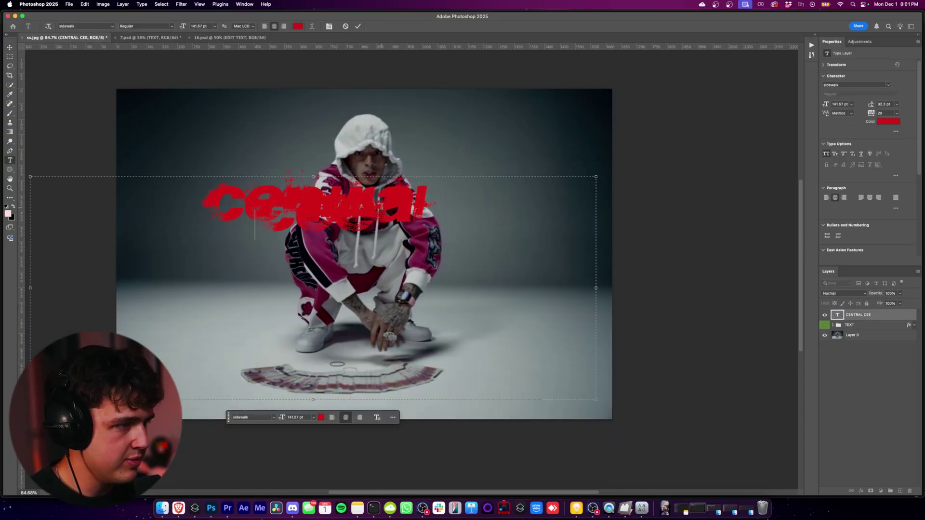
{"action": "key", "text": "super+a"}
{"action": "key", "text": "super+Down"}
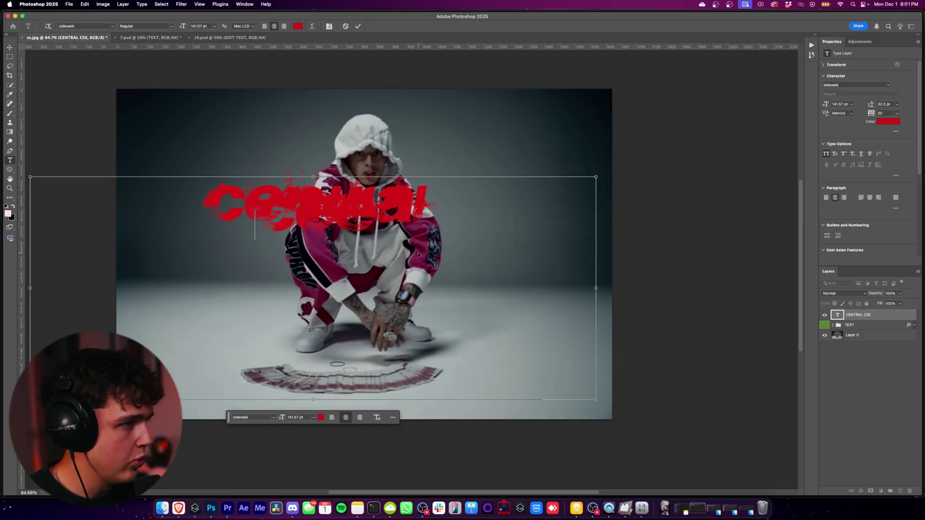
Replace the whole text with "central" and move it up near the image's top edge
{"action": "left_click_drag", "start_coordinate": [215, 198], "coordinate": [497, 231]}
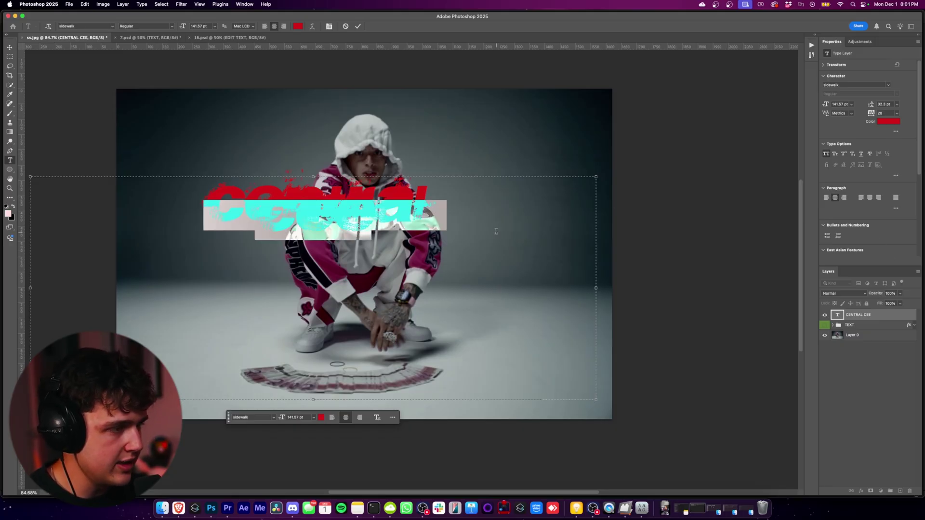
{"action": "key", "text": "BackSpace"}
{"action": "type", "text": "central"}
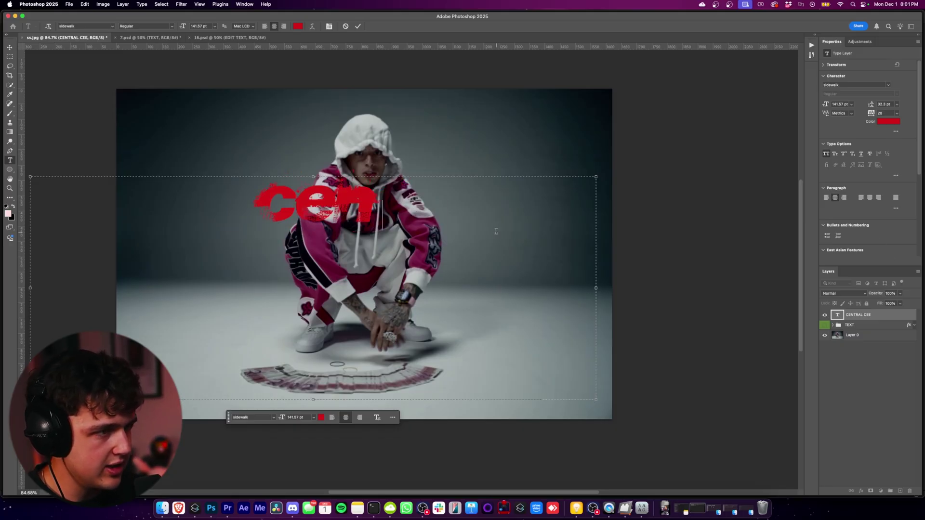
{"action": "key", "text": "Escape"}
{"action": "key", "text": "v"}
{"action": "left_click_drag", "start_coordinate": [315, 193], "coordinate": [298, 118]}
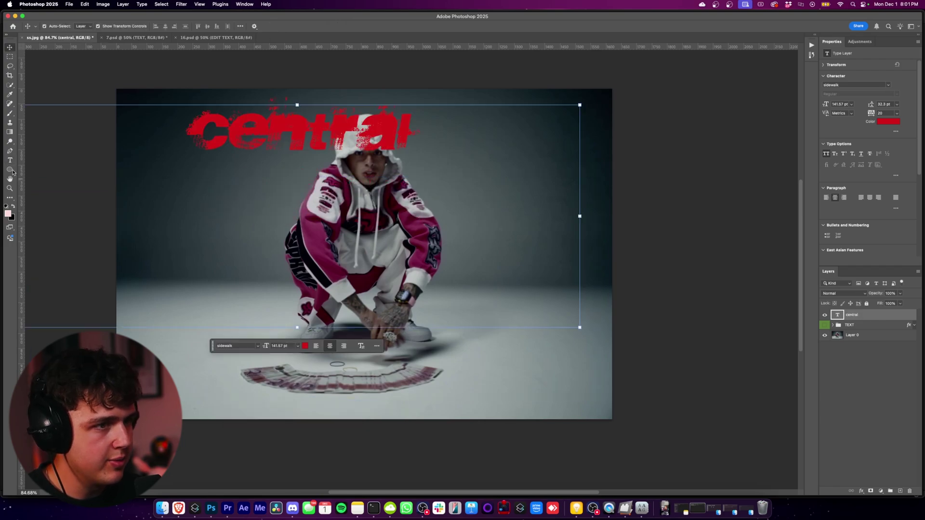
Add a separate "cee" text in the sidewalk font, scaled to 150.44 pt and placed directly beneath the start of "central"
{"action": "key", "text": "t"}
{"action": "left_click", "coordinate": [185, 382]}
{"action": "type", "text": "cee"}
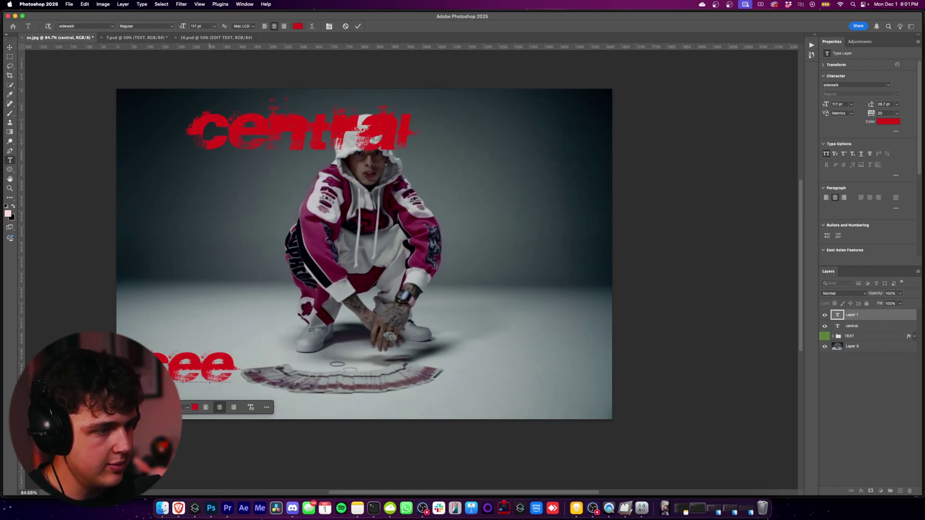
{"action": "key", "text": "Escape"}
{"action": "key", "text": "v"}
{"action": "left_click_drag", "start_coordinate": [218, 372], "coordinate": [326, 203]}
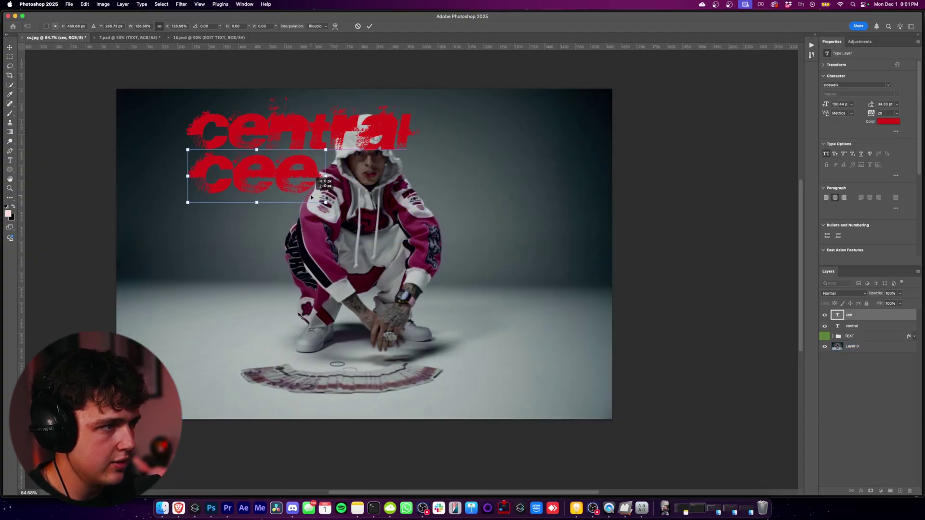
Move the "central" and "cee" texts together into the image's upper-left corner and scale them down slightly
{"action": "left_click", "coordinate": [860, 330], "text": "shift"}
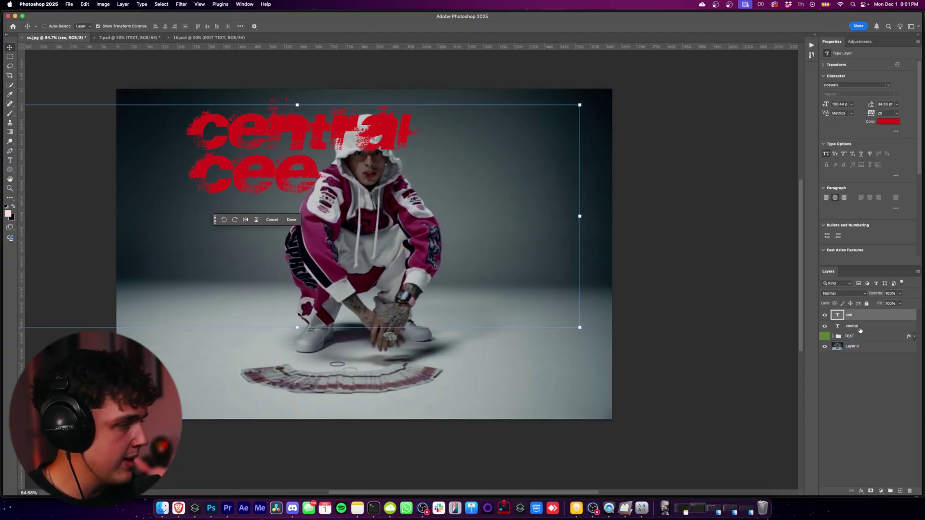
{"action": "left_click_drag", "start_coordinate": [275, 141], "coordinate": [213, 141]}
{"action": "left_click", "coordinate": [558, 226]}
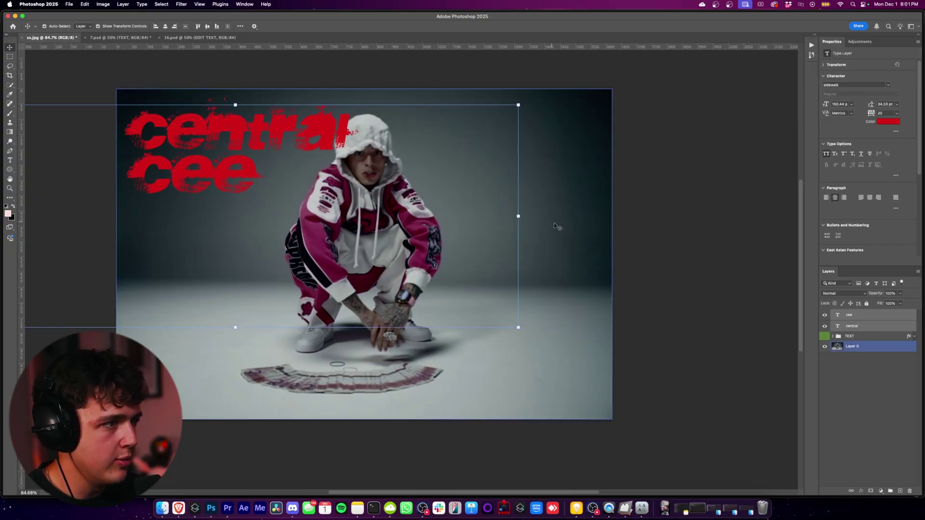
{"action": "left_click_drag", "start_coordinate": [517, 216], "coordinate": [431, 215]}
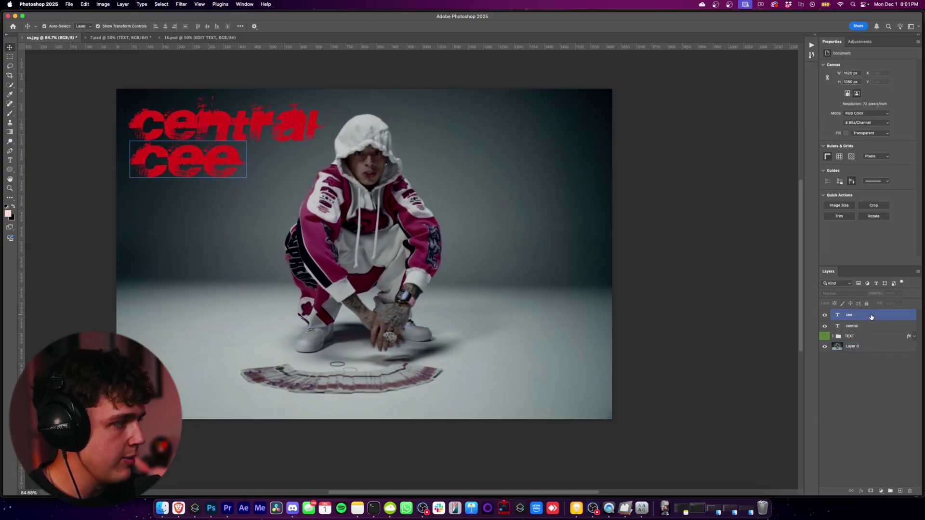
Give the "cee" text a Color Overlay using the dark magenta sampled from the figure's tracksuit
{"action": "double_click", "coordinate": [838, 317]}
{"action": "left_click_drag", "start_coordinate": [649, 187], "coordinate": [658, 170]}
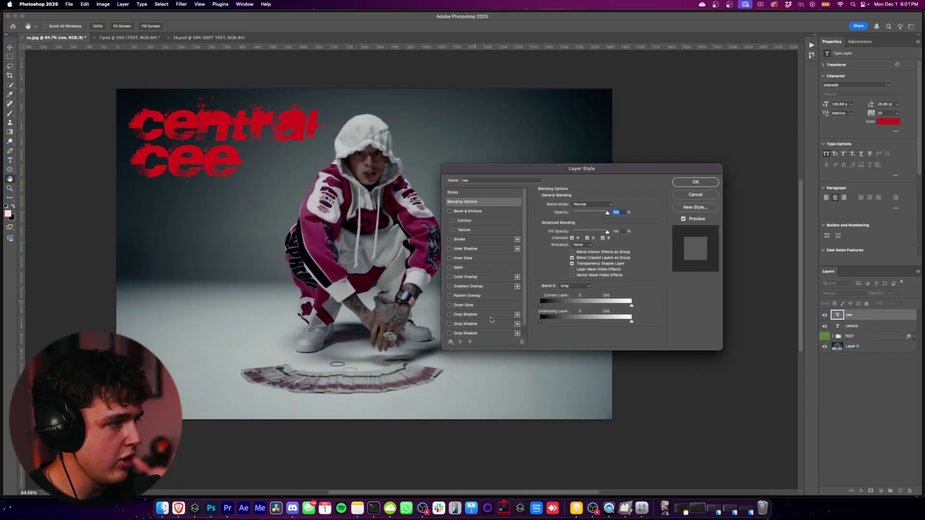
{"action": "left_click", "coordinate": [480, 278]}
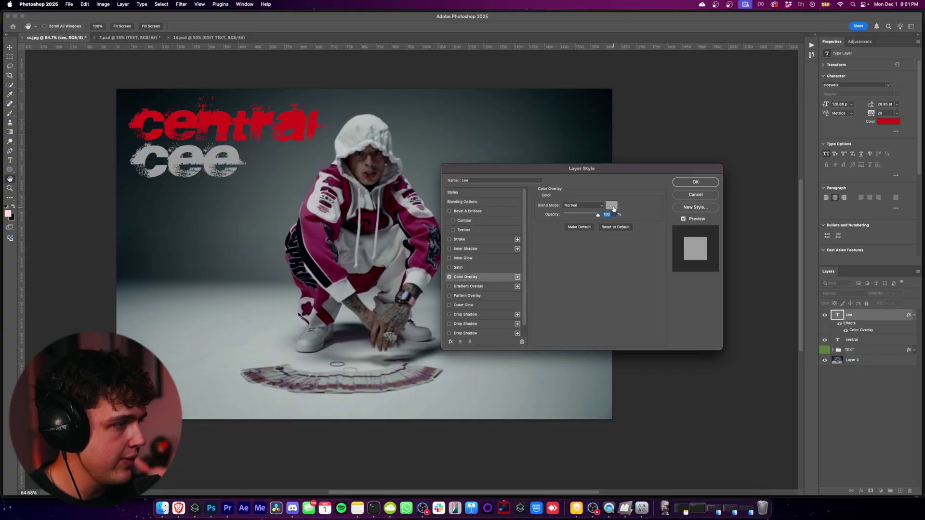
{"action": "left_click", "coordinate": [612, 206]}
{"action": "left_click", "coordinate": [320, 232]}
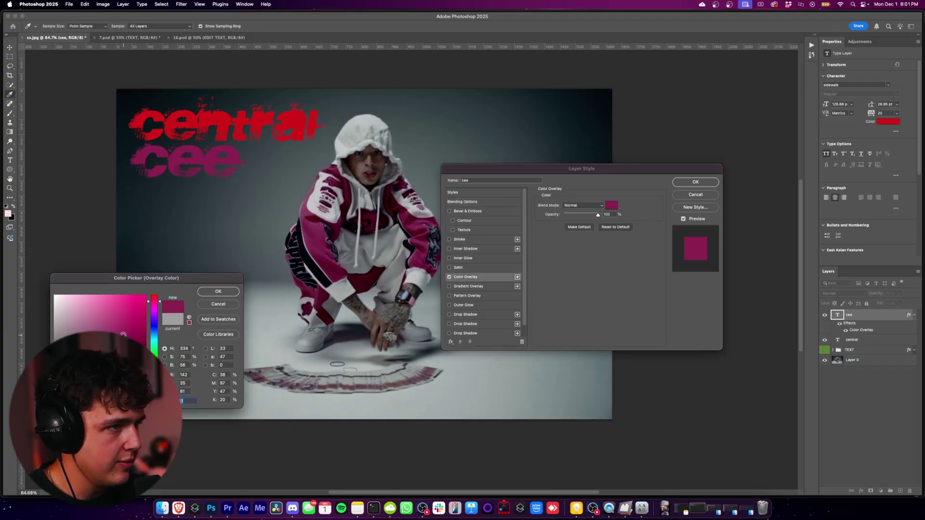
{"action": "left_click", "coordinate": [218, 292]}
{"action": "key", "text": "Return"}
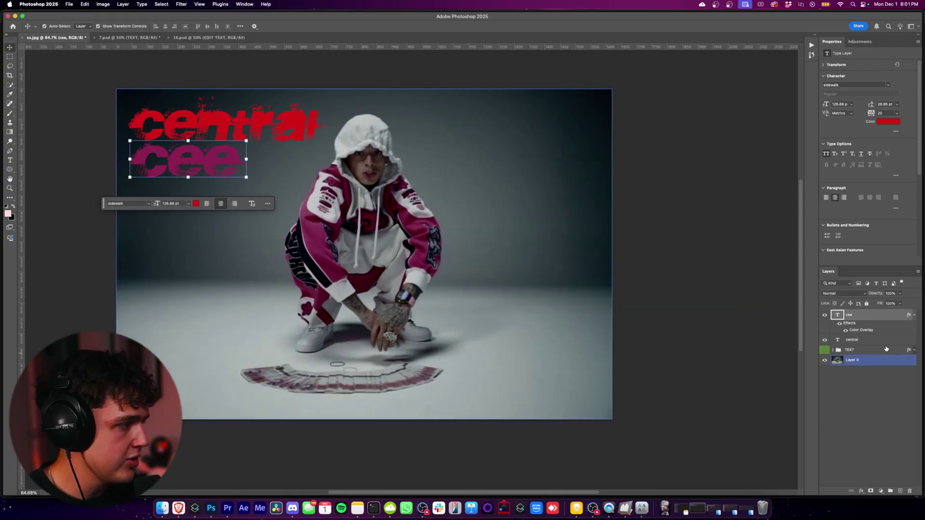
Copy the layer style of the "cee" text to the "central" text
{"action": "right_click", "coordinate": [873, 318]}
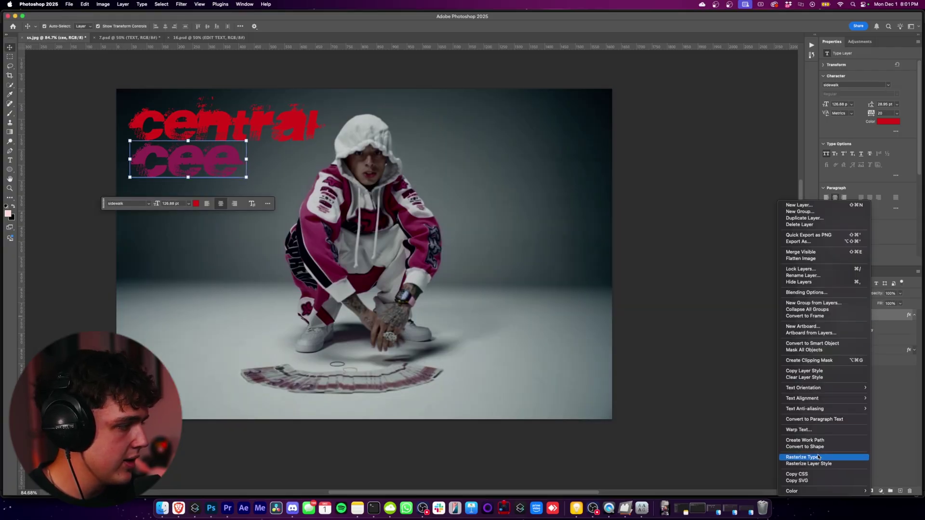
{"action": "left_click", "coordinate": [826, 369]}
{"action": "left_click", "coordinate": [873, 340]}
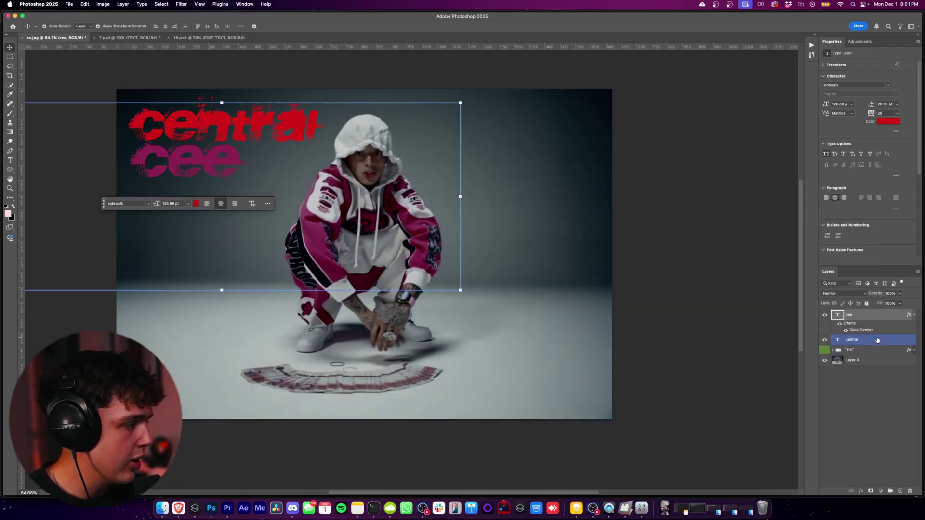
{"action": "right_click", "coordinate": [873, 340]}
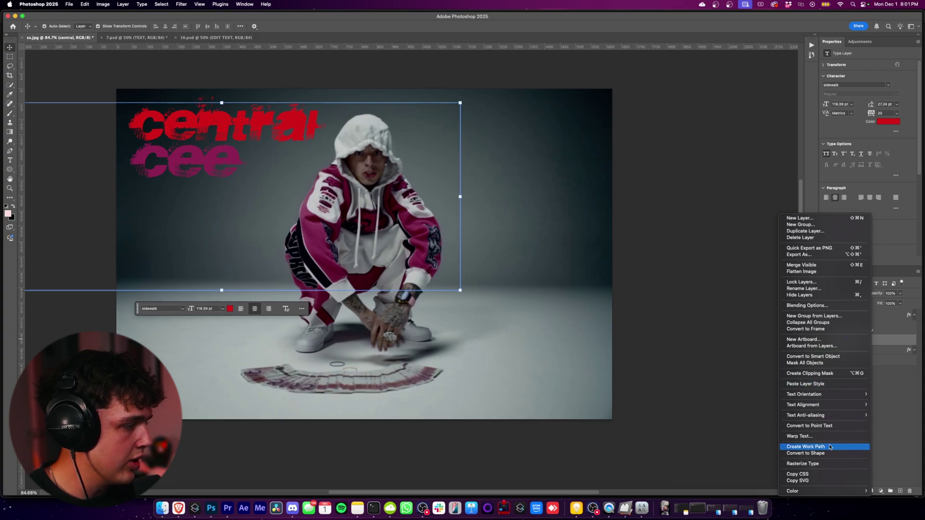
{"action": "left_click", "coordinate": [824, 385]}
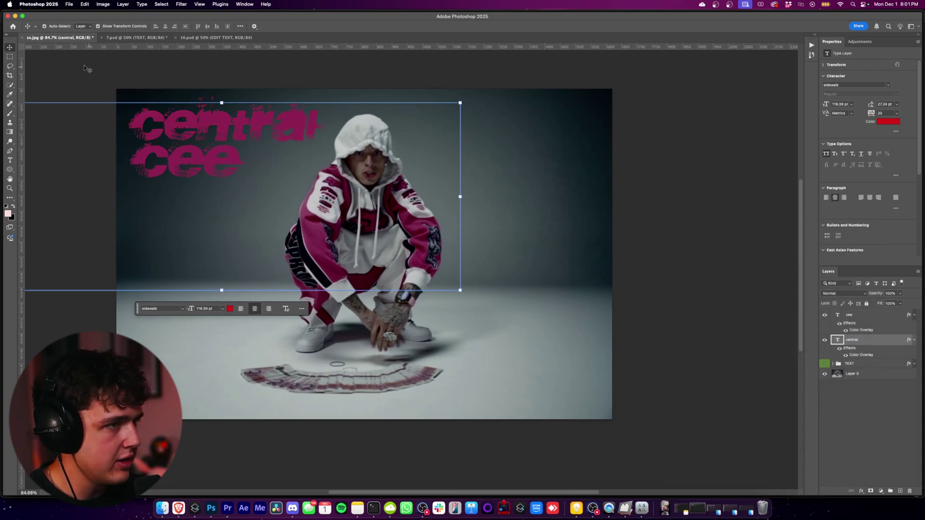
{"action": "left_click", "coordinate": [71, 78]}
{"action": "scroll", "coordinate": [136, 112], "scroll_direction": "up", "scroll_amount": 6}
{"action": "scroll", "coordinate": [207, 133], "scroll_direction": "down", "scroll_amount": 10}
{"action": "scroll", "coordinate": [267, 137], "scroll_direction": "up", "scroll_amount": 5}
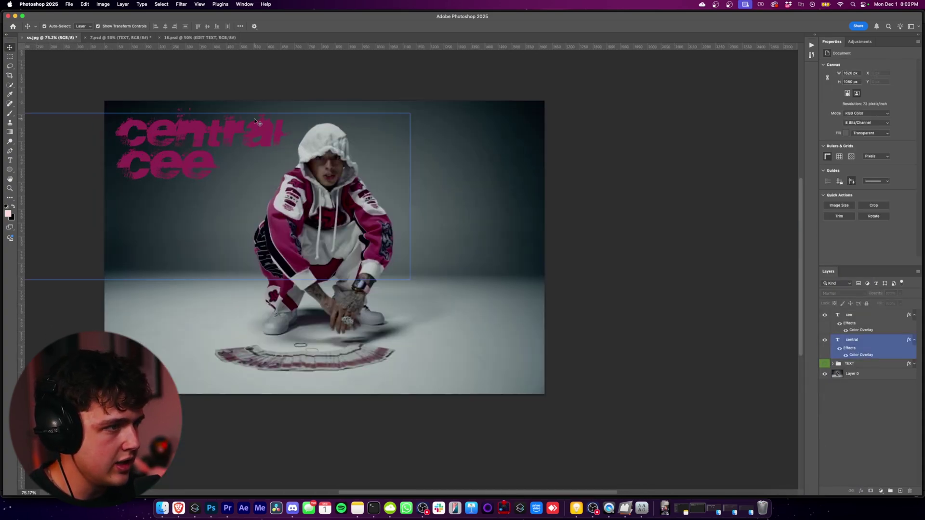
Enlarge the "cee" text to about 220 pt, making it about as wide as "central" and keeping it directly beneath
{"action": "left_click", "coordinate": [206, 172]}
{"action": "left_click_drag", "start_coordinate": [220, 166], "coordinate": [270, 212]}
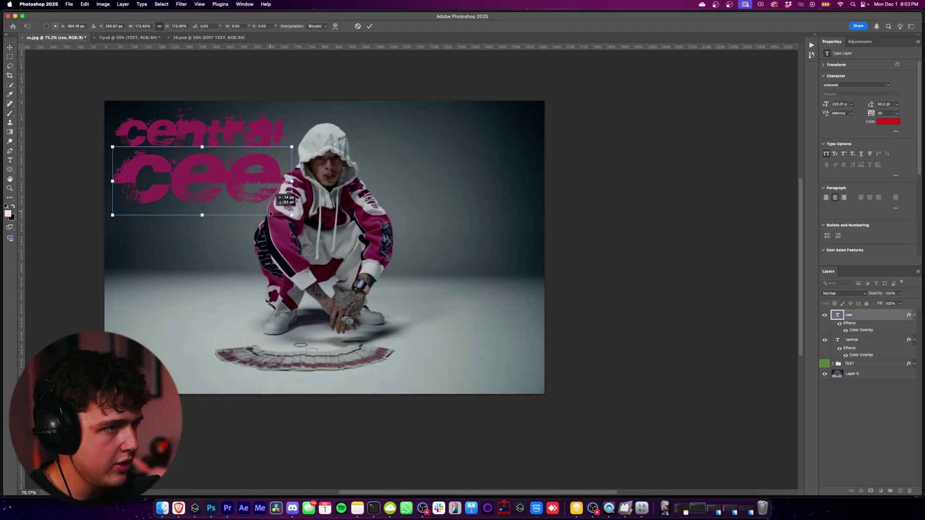
{"action": "left_click", "coordinate": [12, 49]}
Scale the "central" and "cee" texts down together, bringing "cee" to 178.5 pt, and position them in the image's upper-left corner
{"action": "left_click_drag", "start_coordinate": [72, 80], "coordinate": [492, 220]}
{"action": "left_click_drag", "start_coordinate": [409, 280], "coordinate": [632, 368]}
{"action": "left_click_drag", "start_coordinate": [347, 193], "coordinate": [361, 287]}
{"action": "left_click_drag", "start_coordinate": [325, 206], "coordinate": [324, 290]}
{"action": "left_click_drag", "start_coordinate": [368, 313], "coordinate": [341, 299]}
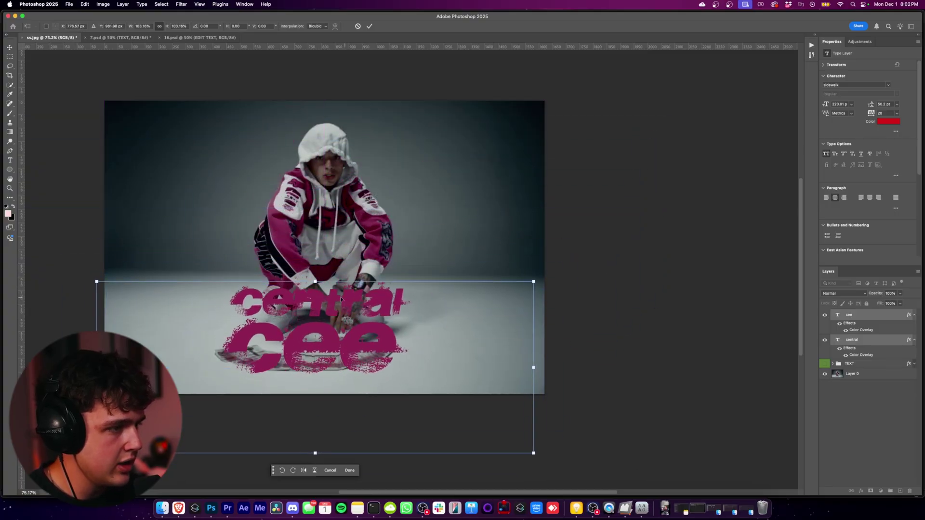
{"action": "left_click_drag", "start_coordinate": [536, 415], "coordinate": [359, 249]}
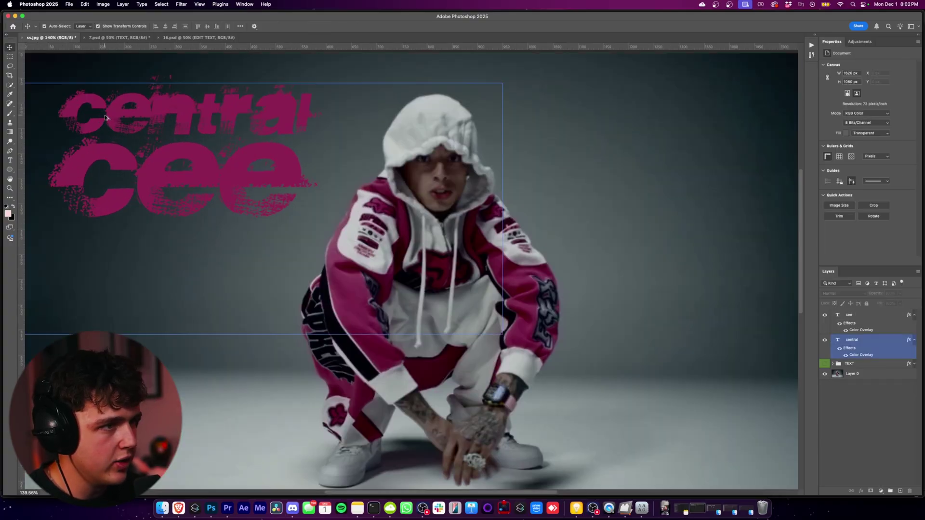
{"action": "scroll", "coordinate": [227, 130], "scroll_direction": "left", "scroll_amount": 5}
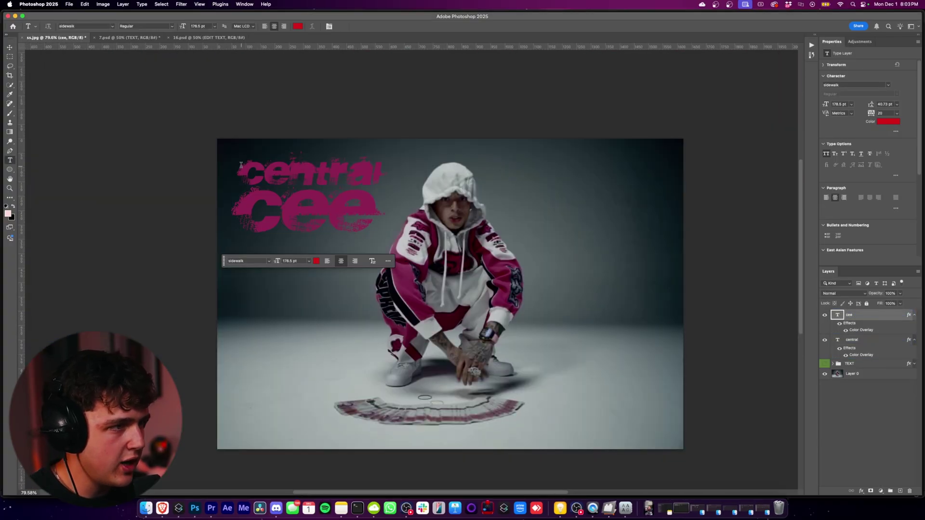
Set the "central" text colour to white and turn off its Color Overlay effect
{"action": "double_click", "coordinate": [241, 164]}
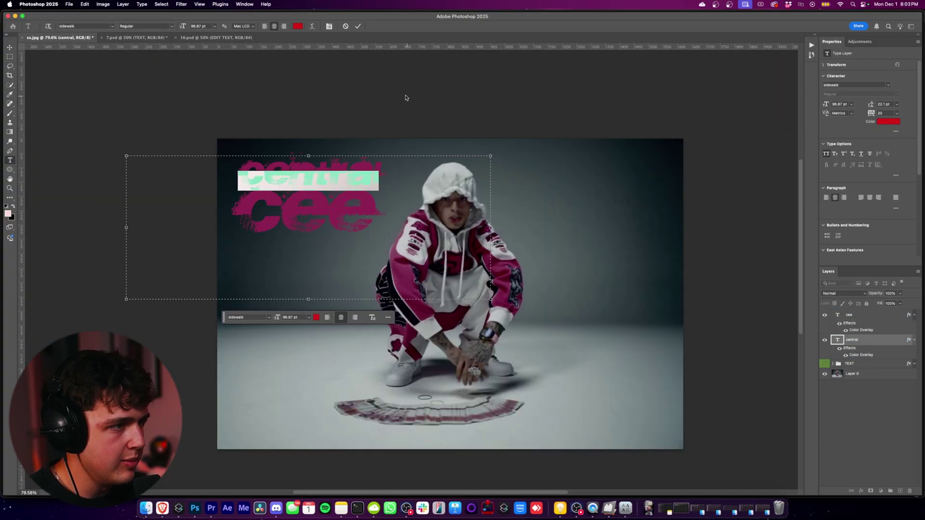
{"action": "left_click", "coordinate": [298, 27]}
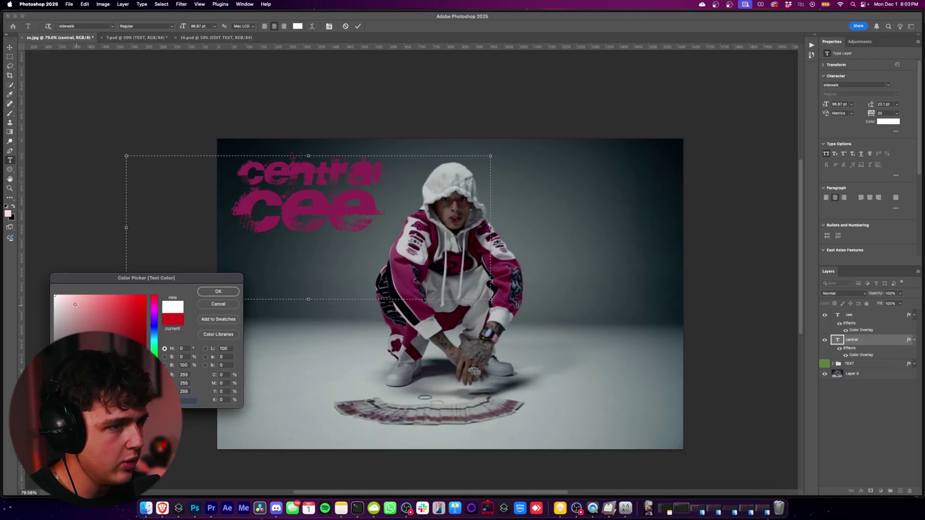
{"action": "left_click", "coordinate": [219, 293]}
{"action": "key", "text": "super+Return"}
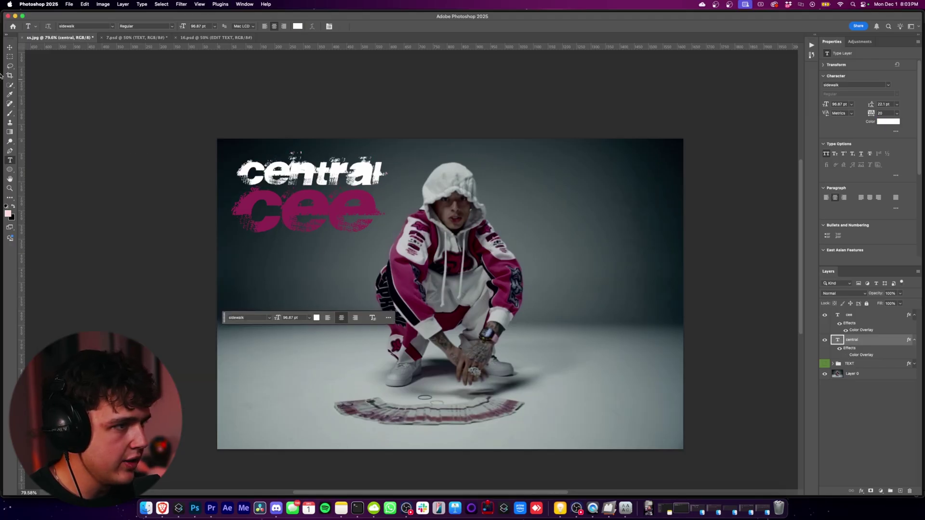
{"action": "key", "text": "v"}
{"action": "left_click", "coordinate": [184, 155]}
{"action": "scroll", "coordinate": [186, 157], "scroll_direction": "down", "scroll_amount": 5}
{"action": "scroll", "coordinate": [200, 167], "scroll_direction": "up", "scroll_amount": 5}
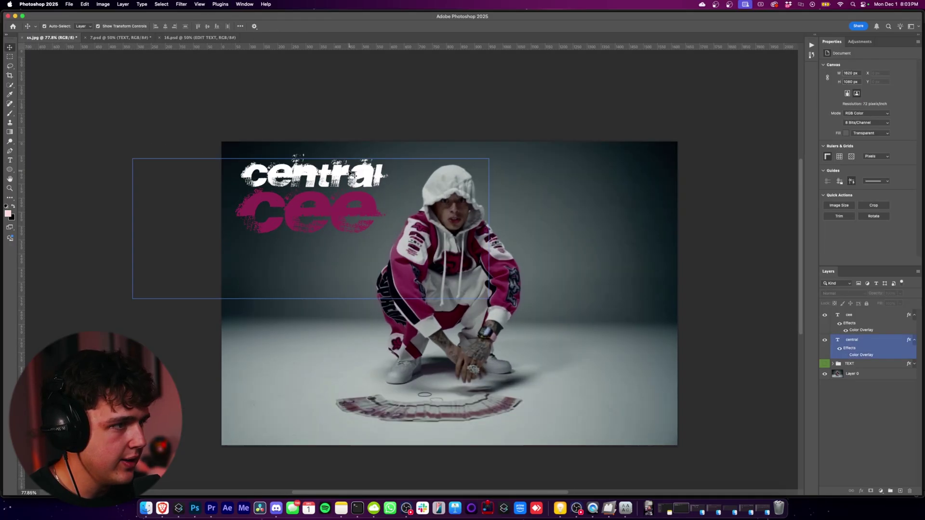
Try to recolour the letters "entral" with the magenta sampled from "cee", then undo it
{"action": "left_click", "coordinate": [175, 200]}
{"action": "key", "text": "t"}
{"action": "double_click", "coordinate": [266, 184]}
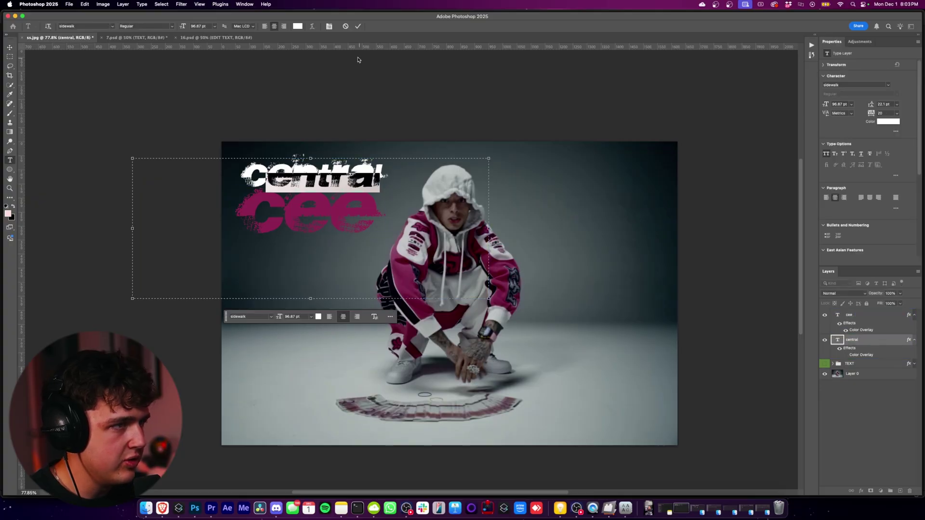
{"action": "left_click", "coordinate": [299, 28]}
{"action": "left_click", "coordinate": [349, 197]}
{"action": "left_click", "coordinate": [219, 291]}
{"action": "left_click", "coordinate": [95, 79]}
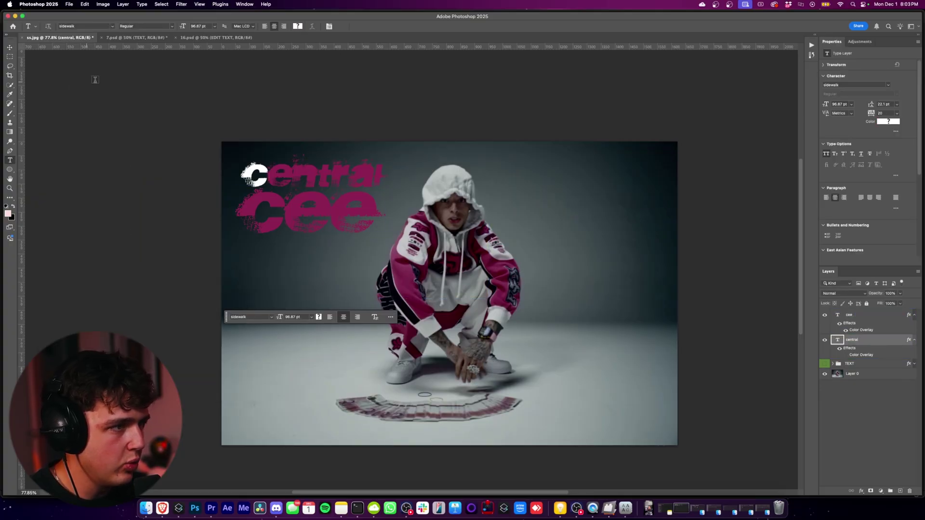
{"action": "key", "text": "super+z"}
Duplicate the "cee" and "central" text layers, merge the duplicates into one pixel layer, and hide the originals
{"action": "scroll", "coordinate": [188, 129], "scroll_direction": "down", "scroll_amount": 3}
{"action": "left_click_drag", "start_coordinate": [552, 252], "coordinate": [530, 189]}
{"action": "scroll", "coordinate": [322, 127], "scroll_direction": "up", "scroll_amount": 1}
{"action": "key", "text": "v"}
{"action": "left_click", "coordinate": [300, 157]}
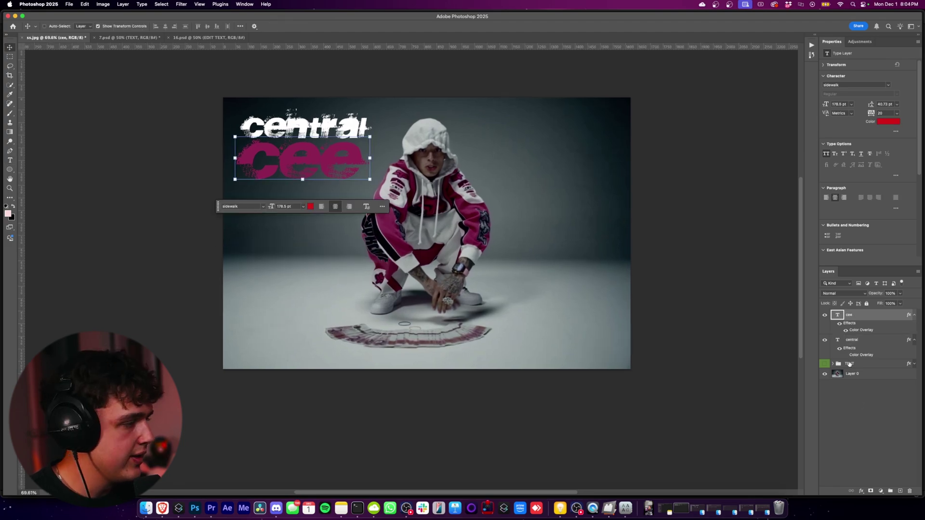
{"action": "left_click", "coordinate": [865, 341], "text": "super"}
{"action": "right_click", "coordinate": [878, 344]}
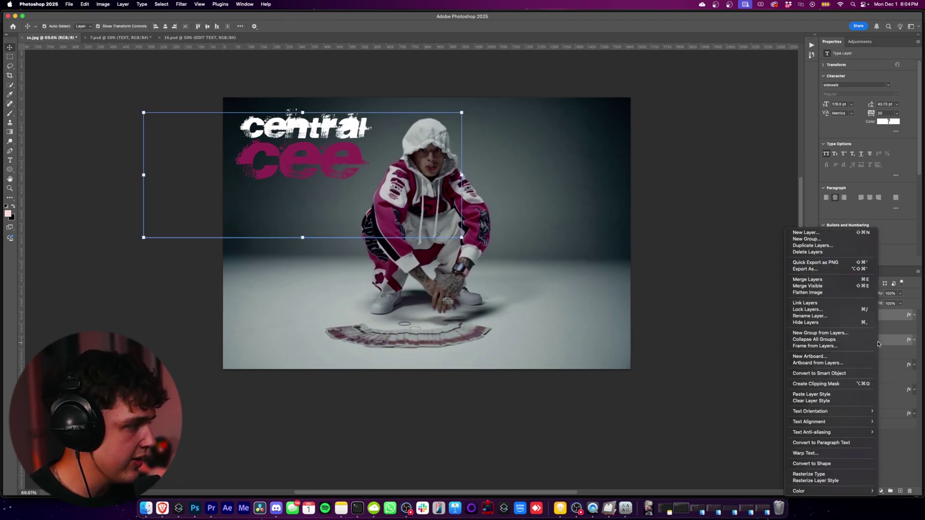
{"action": "left_click", "coordinate": [839, 279]}
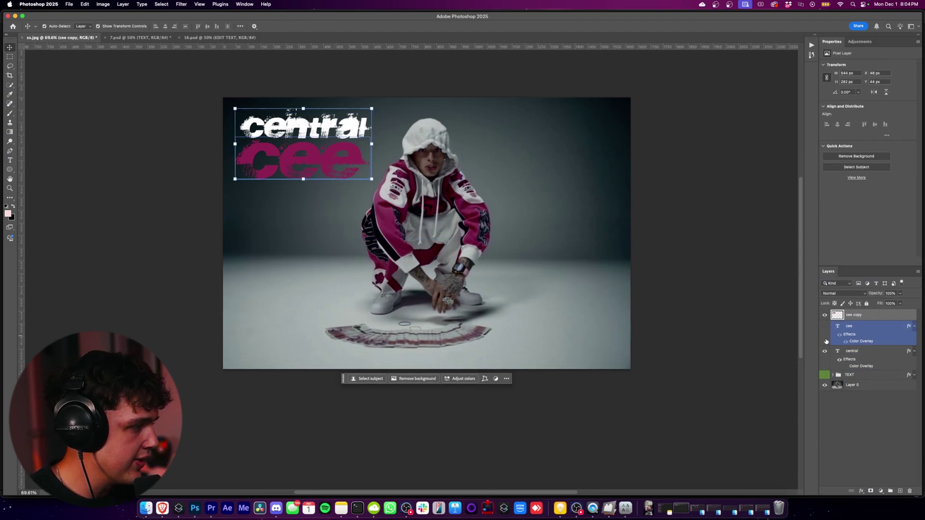
Apply the Add Noise filter to the merged title layer with a low amount, Gaussian distribution and Monochromatic enabled
{"action": "left_click", "coordinate": [183, 4]}
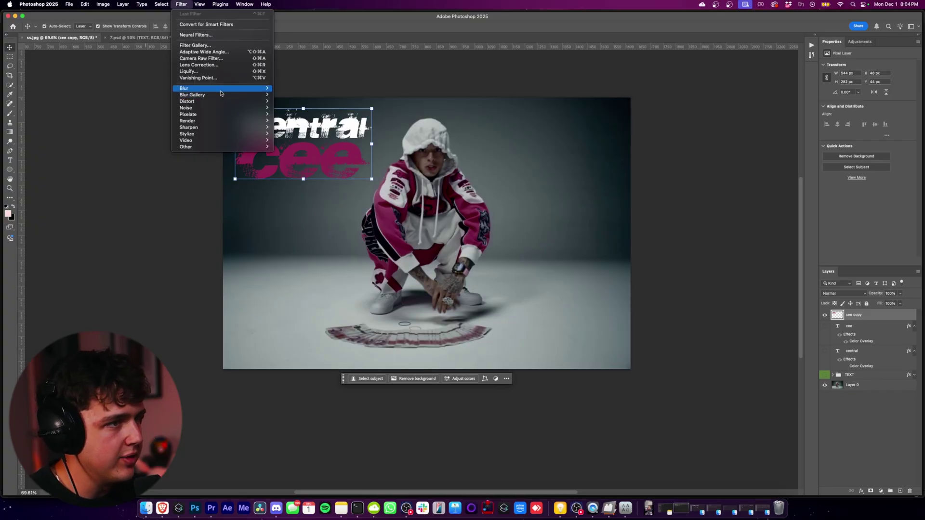
{"action": "left_click", "coordinate": [289, 108]}
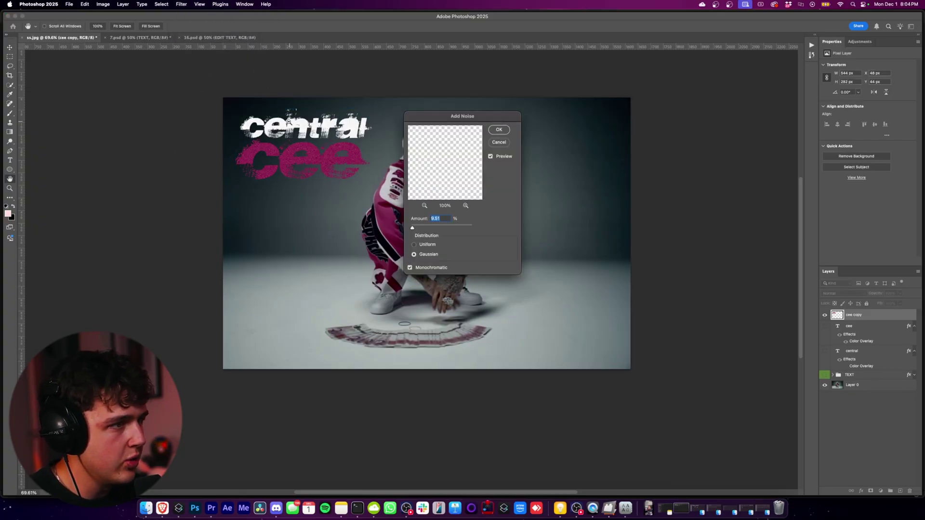
{"action": "scroll", "coordinate": [289, 121], "scroll_direction": "up", "scroll_amount": 5, "text": "alt"}
{"action": "left_click", "coordinate": [410, 267]}
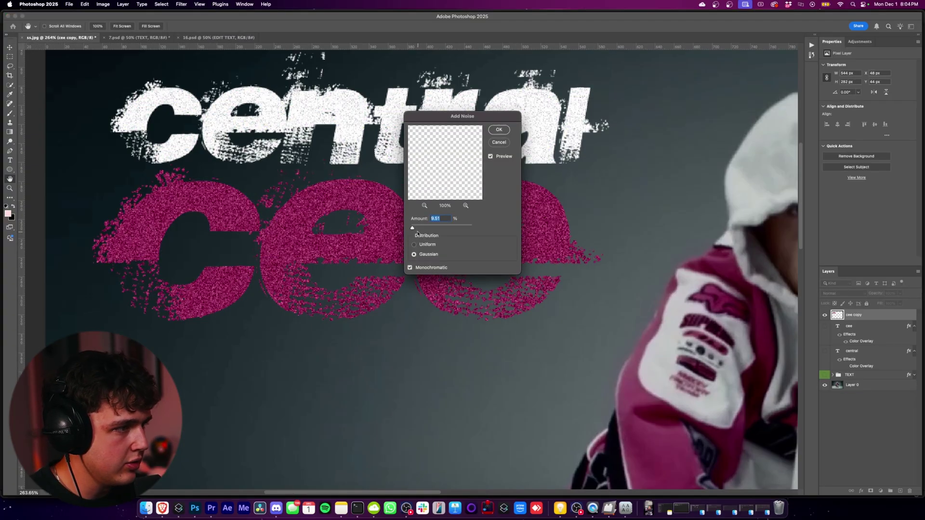
{"action": "left_click_drag", "start_coordinate": [410, 229], "coordinate": [412, 229]}
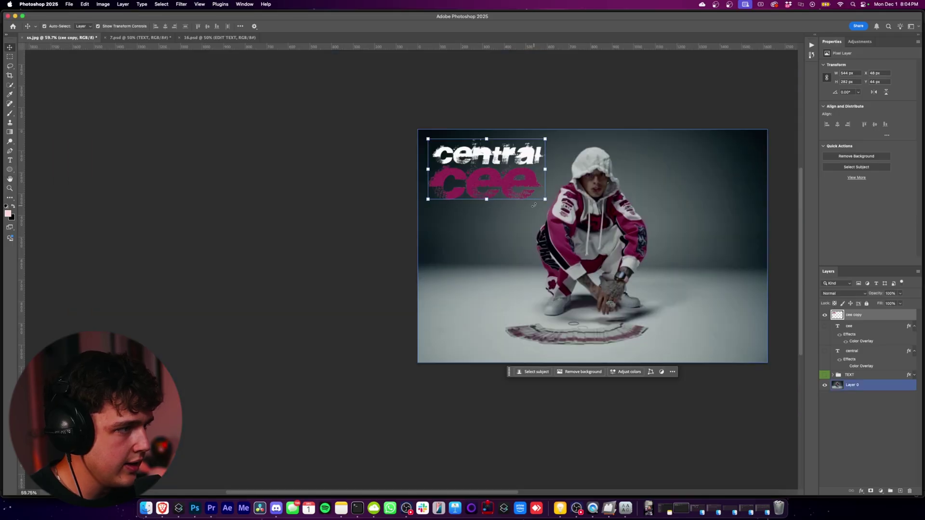
Enlarge the merged title slightly from its lower-right corner and deselect it
{"action": "left_click_drag", "start_coordinate": [545, 200], "coordinate": [549, 201]}
{"action": "key", "text": "Return"}
{"action": "left_click", "coordinate": [194, 99]}
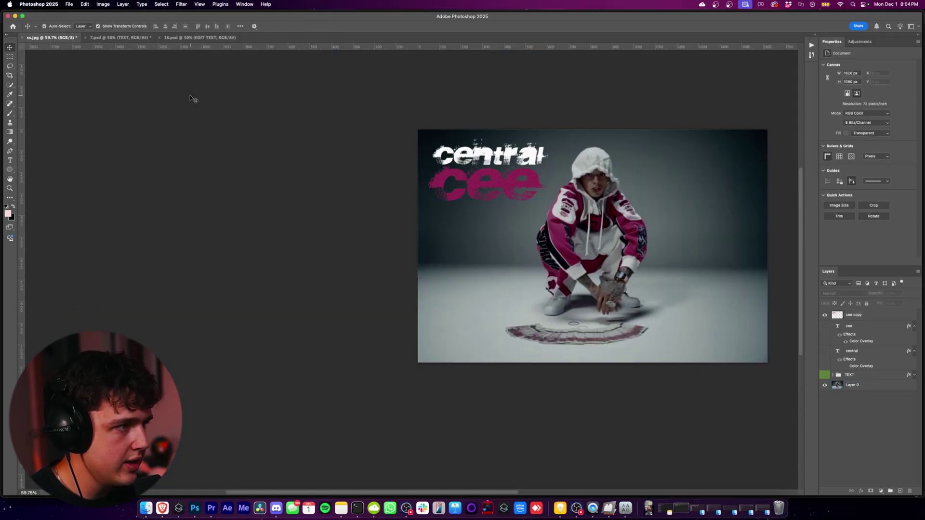
{"action": "scroll", "coordinate": [682, 212], "scroll_direction": "up", "scroll_amount": 3, "text": "alt"}
Switch to Brave, search Google Images for "texture overlays" and preview the black grungy texture from Vecteezy
{"action": "left_click", "coordinate": [163, 508]}
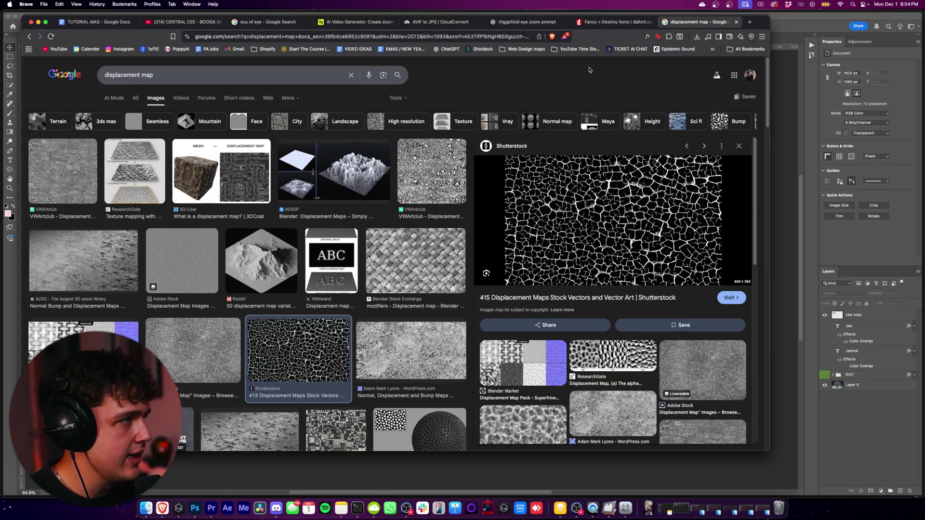
{"action": "left_click_drag", "start_coordinate": [155, 74], "coordinate": [87, 73]}
{"action": "type", "text": "texture ove"}
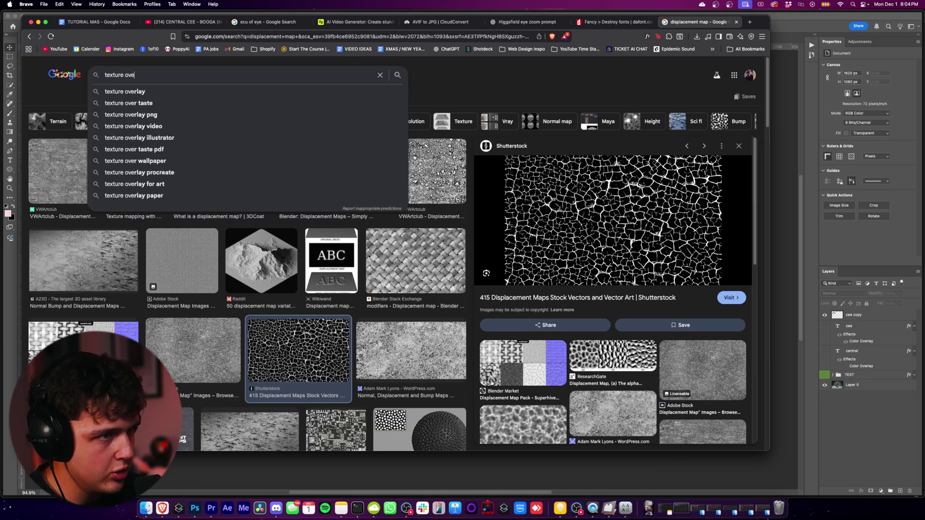
{"action": "type", "text": "rlau"}
{"action": "key", "text": "BackSpace"}
{"action": "type", "text": "ys"}
{"action": "key", "text": "Return"}
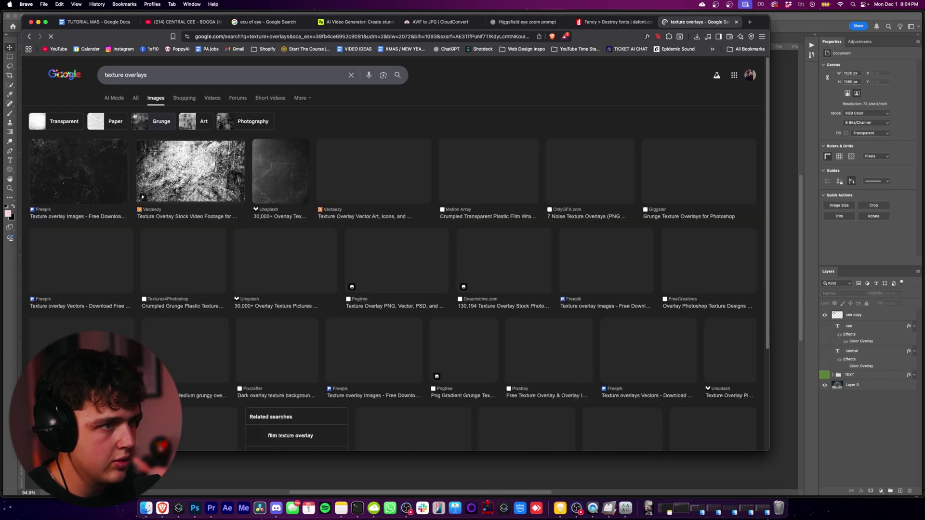
{"action": "scroll", "coordinate": [111, 300], "scroll_direction": "down", "scroll_amount": 2}
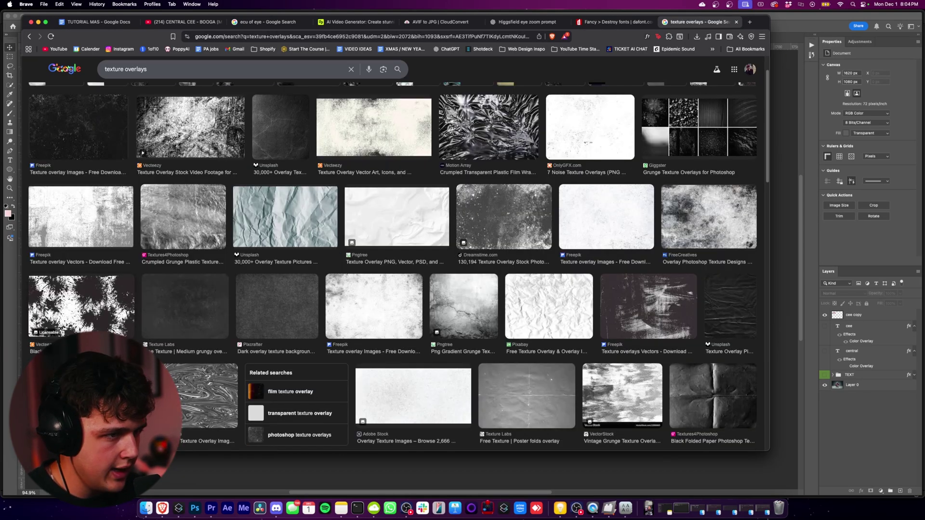
{"action": "left_click", "coordinate": [111, 300]}
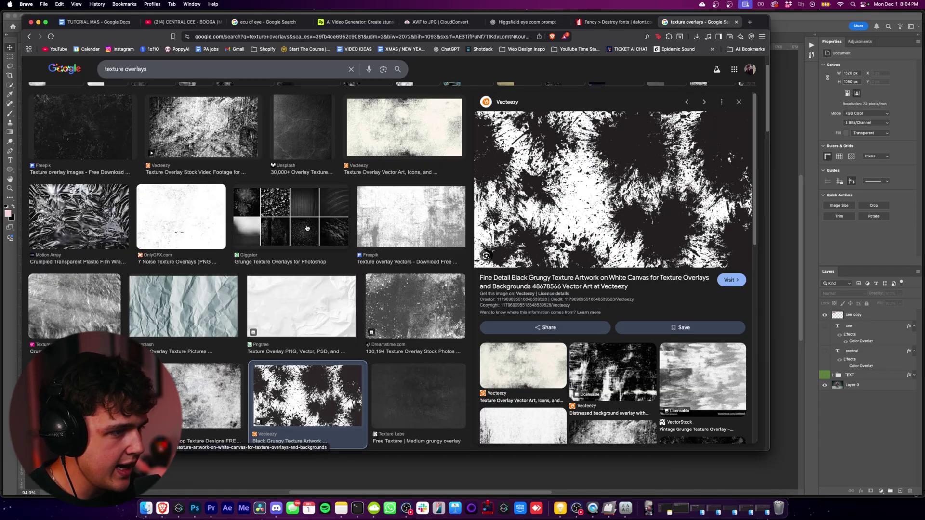
Search Google Images for "paint splatter overlay"
{"action": "scroll", "coordinate": [307, 229], "scroll_direction": "up", "scroll_amount": 2}
{"action": "left_click_drag", "start_coordinate": [155, 76], "coordinate": [76, 77]}
{"action": "type", "text": "pai"}
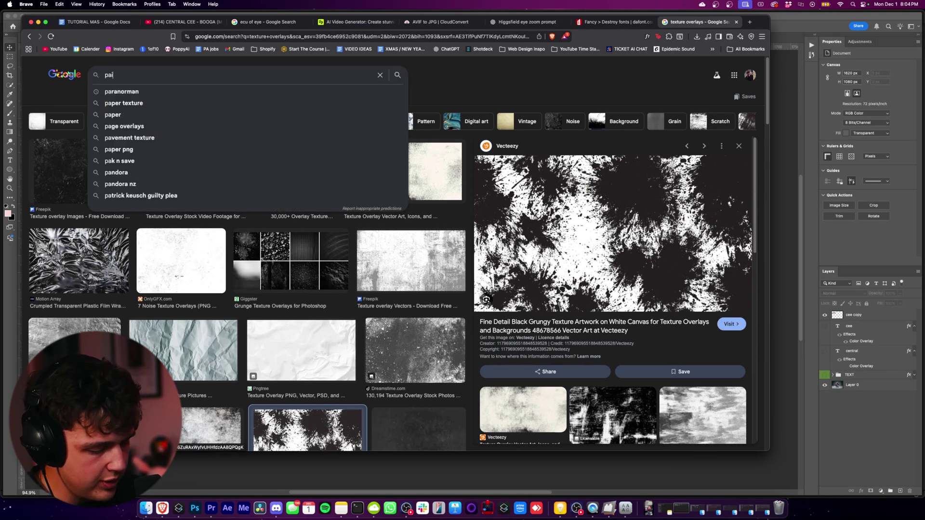
{"action": "type", "text": "nt"}
{"action": "key", "text": "BackSpace"}
{"action": "type", "text": "nt splatter overlay"}
{"action": "key", "text": "Return"}
Copy the Adobe Stock image of fine black paint splatter on white and switch back to Photoshop
{"action": "right_click", "coordinate": [605, 224]}
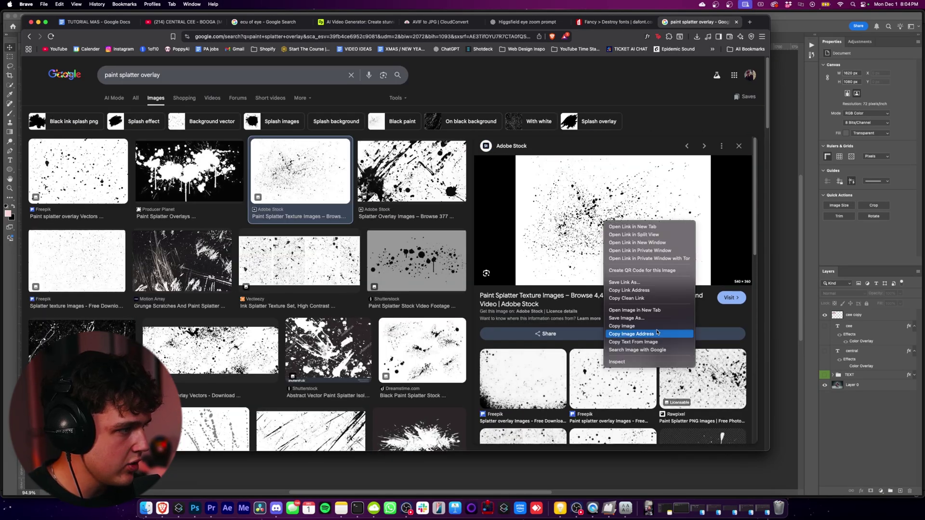
{"action": "left_click", "coordinate": [641, 327]}
{"action": "left_click", "coordinate": [210, 508]}
{"action": "left_click", "coordinate": [195, 508]}
{"action": "left_click", "coordinate": [491, 262]}
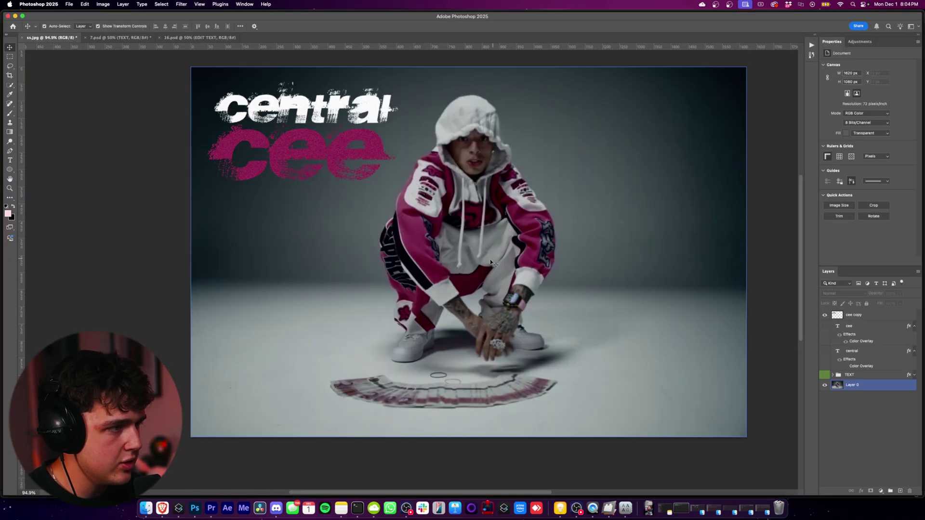
Paste the splatter image as a new layer and set its blend mode to Linear Burn
{"action": "key", "text": "super+v"}
{"action": "scroll", "coordinate": [512, 276], "scroll_direction": "down", "scroll_amount": 3}
{"action": "left_click", "coordinate": [841, 293]}
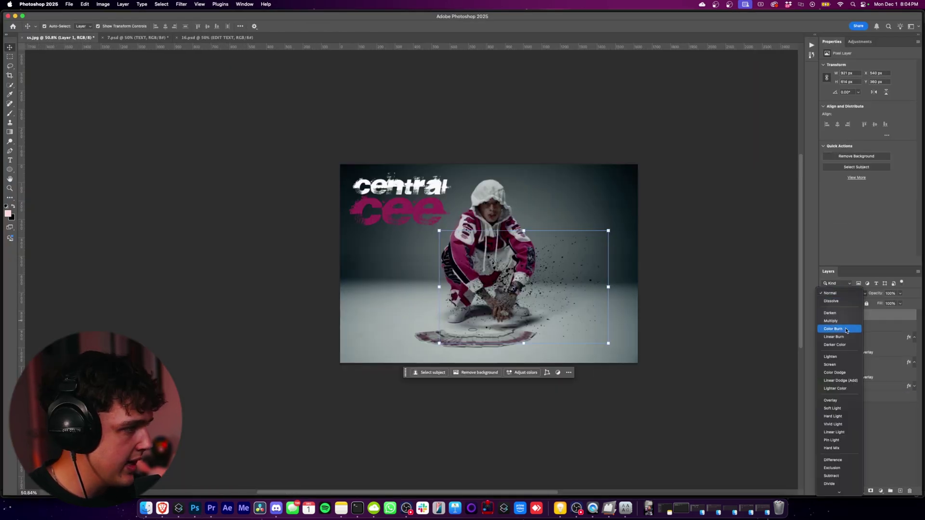
{"action": "left_click", "coordinate": [834, 337]}
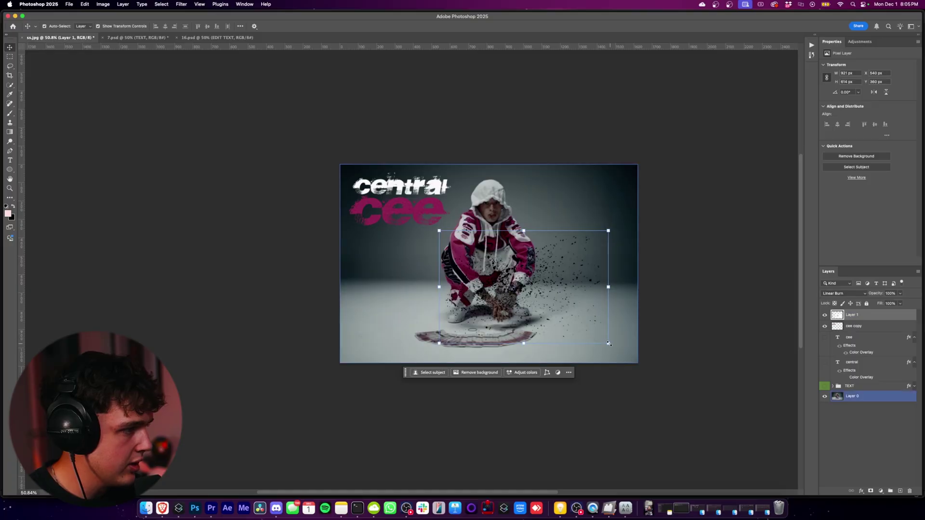
Enlarge the splatter layer and move it over the upper-left corner of the frame around the title
{"action": "left_click_drag", "start_coordinate": [609, 343], "coordinate": [744, 381]}
{"action": "left_click_drag", "start_coordinate": [589, 307], "coordinate": [338, 147]}
{"action": "left_click", "coordinate": [10, 49]}
Place the splatter layer beneath the merged title layer and convert it to a smart object
{"action": "left_click_drag", "start_coordinate": [870, 315], "coordinate": [873, 331]}
{"action": "scroll", "coordinate": [542, 263], "scroll_direction": "up", "scroll_amount": 2}
{"action": "right_click", "coordinate": [871, 327]}
{"action": "left_click", "coordinate": [839, 440]}
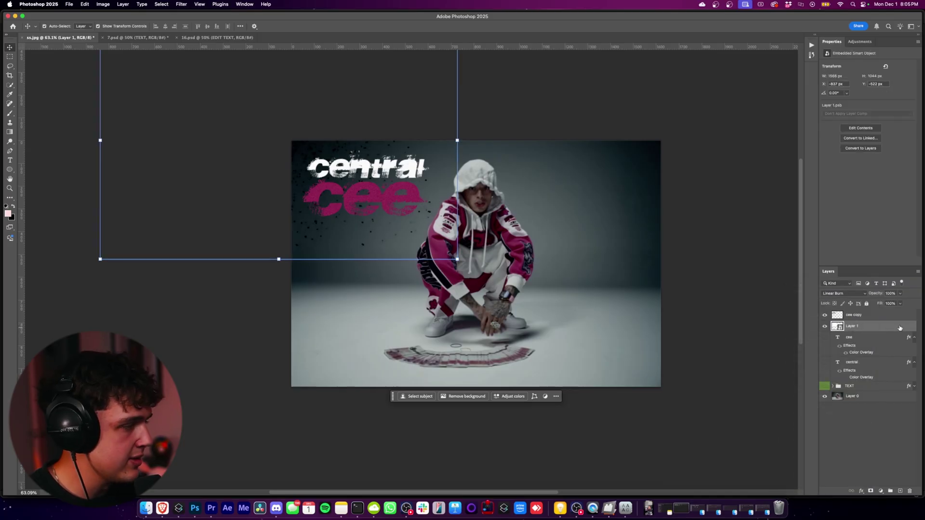
Duplicate the splatter smart object, rotate the copy about 16° and position it over the frame's lower-right corner
{"action": "key", "text": "super+j"}
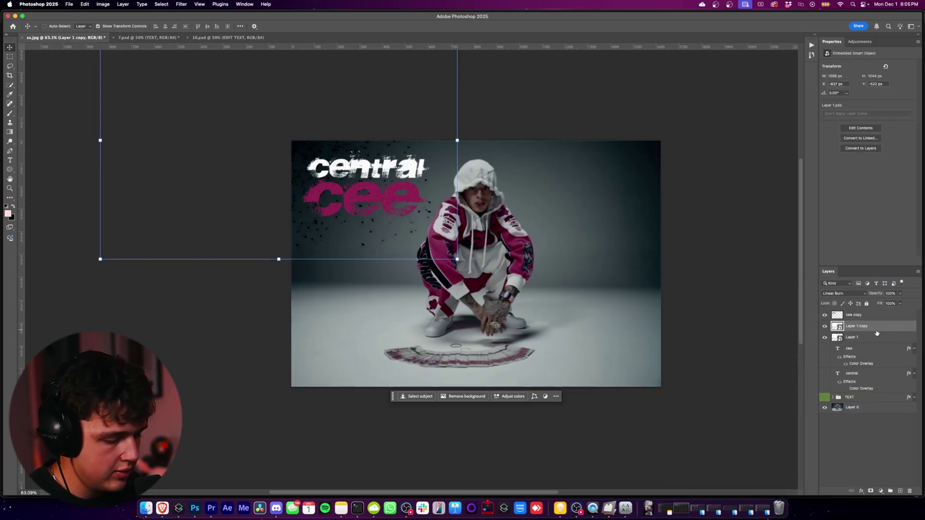
{"action": "key", "text": "super+t"}
{"action": "left_click_drag", "start_coordinate": [365, 217], "coordinate": [639, 353]}
{"action": "left_click_drag", "start_coordinate": [568, 289], "coordinate": [721, 326]}
{"action": "left_click_drag", "start_coordinate": [636, 197], "coordinate": [689, 241]}
{"action": "left_click_drag", "start_coordinate": [709, 308], "coordinate": [724, 271]}
{"action": "left_click", "coordinate": [11, 50]}
Duplicate the rotated splatter and position the copy over the frame's upper-right corner
{"action": "left_click", "coordinate": [198, 91]}
{"action": "scroll", "coordinate": [721, 260], "scroll_direction": "down", "scroll_amount": 5}
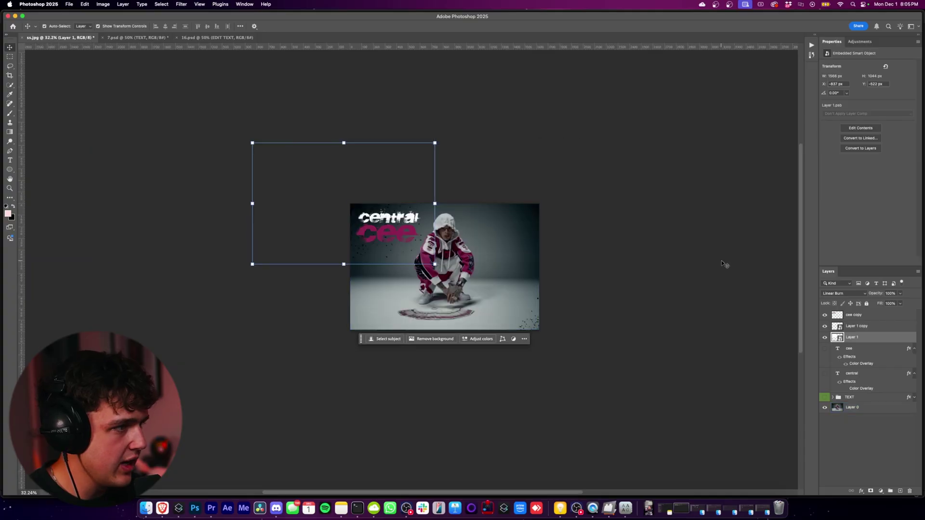
{"action": "scroll", "coordinate": [721, 260], "scroll_direction": "up", "scroll_amount": 8}
{"action": "scroll", "coordinate": [668, 287], "scroll_direction": "down", "scroll_amount": 5}
{"action": "left_click", "coordinate": [668, 286]}
{"action": "key", "text": "super+j"}
{"action": "key", "text": "super+t"}
{"action": "left_click_drag", "start_coordinate": [668, 287], "coordinate": [662, 119]}
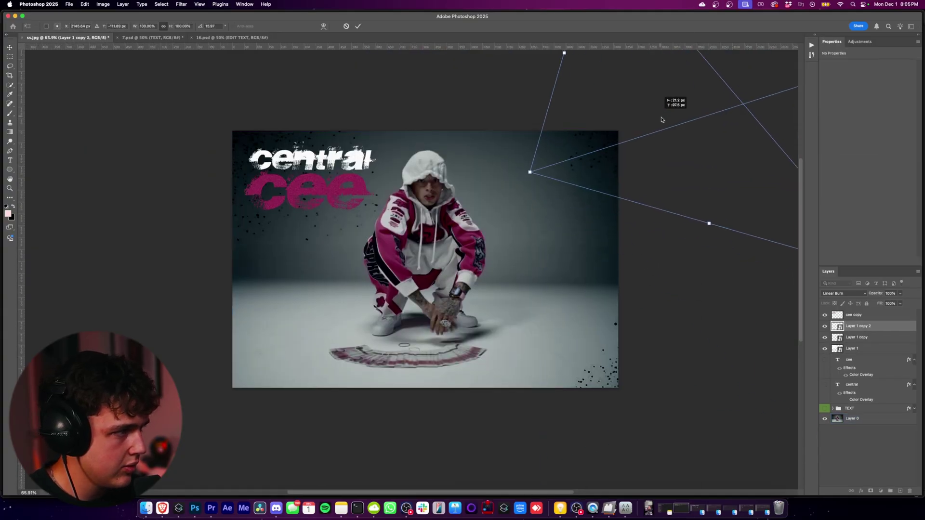
{"action": "key", "text": "Return"}
Make another copy of the rotated splatter and position it over the frame's lower-left corner
{"action": "key", "text": "super+t"}
{"action": "left_click_drag", "start_coordinate": [662, 200], "coordinate": [126, 496]}
{"action": "left_click_drag", "start_coordinate": [357, 374], "coordinate": [309, 400]}
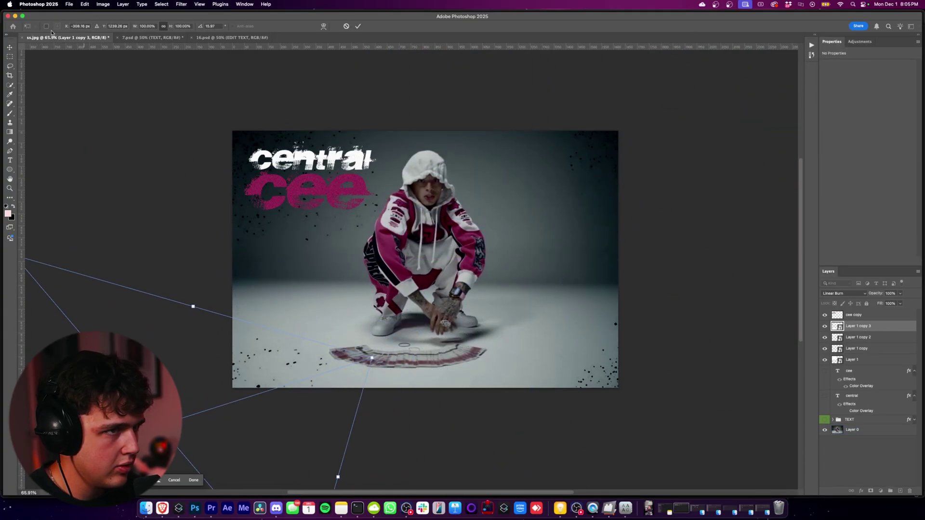
{"action": "left_click", "coordinate": [13, 48]}
Enlarge the merged "central cee" title and center it along the bottom of the frame
{"action": "left_click", "coordinate": [313, 175]}
{"action": "left_click", "coordinate": [862, 318]}
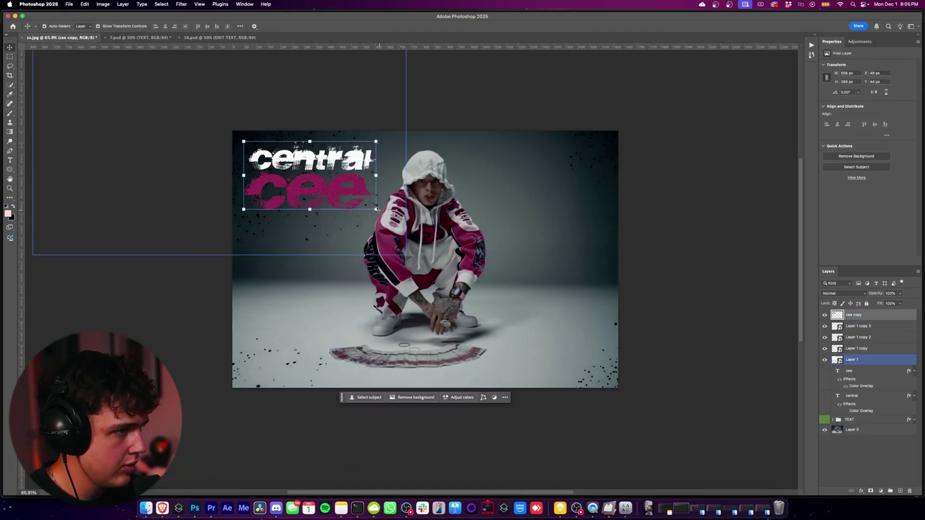
{"action": "left_click_drag", "start_coordinate": [376, 210], "coordinate": [477, 261]}
{"action": "left_click_drag", "start_coordinate": [410, 227], "coordinate": [467, 285]}
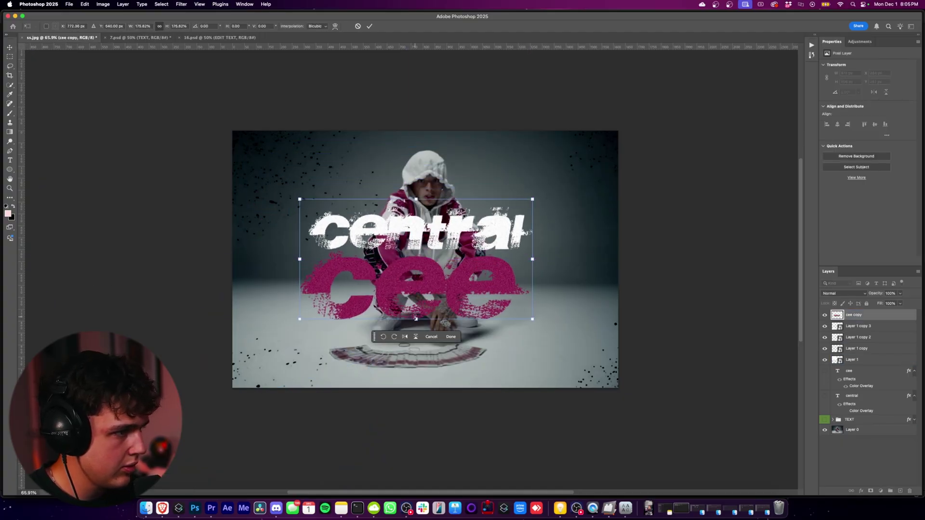
{"action": "left_click_drag", "start_coordinate": [416, 319], "coordinate": [417, 294]}
{"action": "left_click_drag", "start_coordinate": [445, 273], "coordinate": [449, 352]}
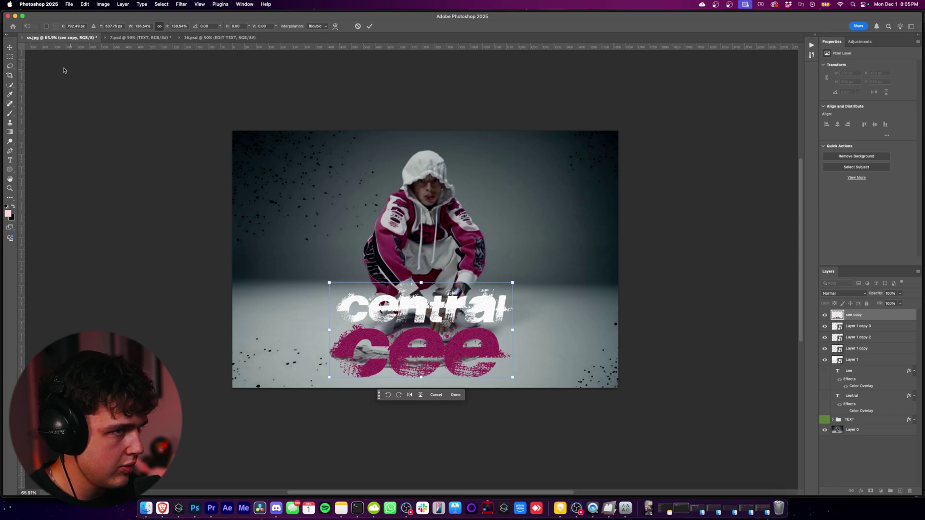
{"action": "left_click", "coordinate": [34, 60]}
{"action": "left_click", "coordinate": [269, 262]}
{"action": "left_click", "coordinate": [91, 177]}
{"action": "left_click", "coordinate": [92, 169]}
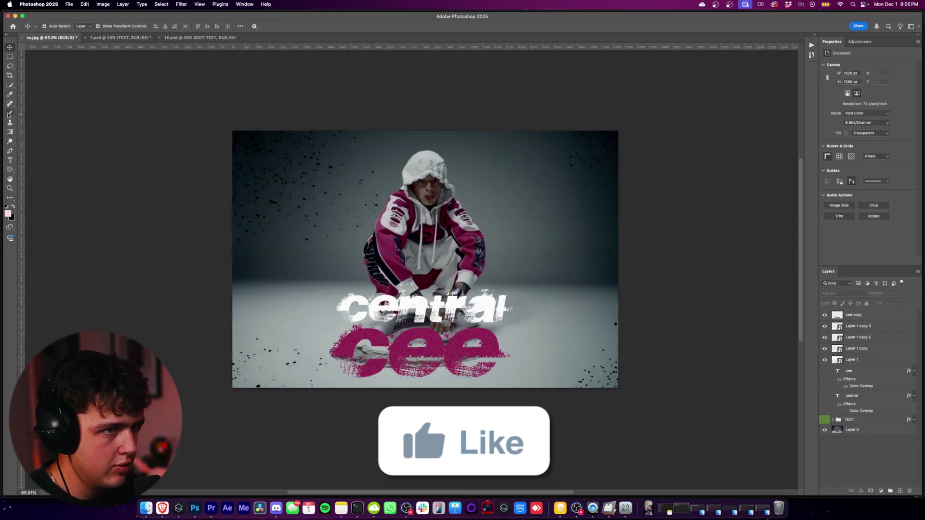
Add a new layer beneath the merged title and paint a soft black spot behind it with a 1400 px brush
{"action": "key", "text": "b"}
{"action": "left_click", "coordinate": [874, 319]}
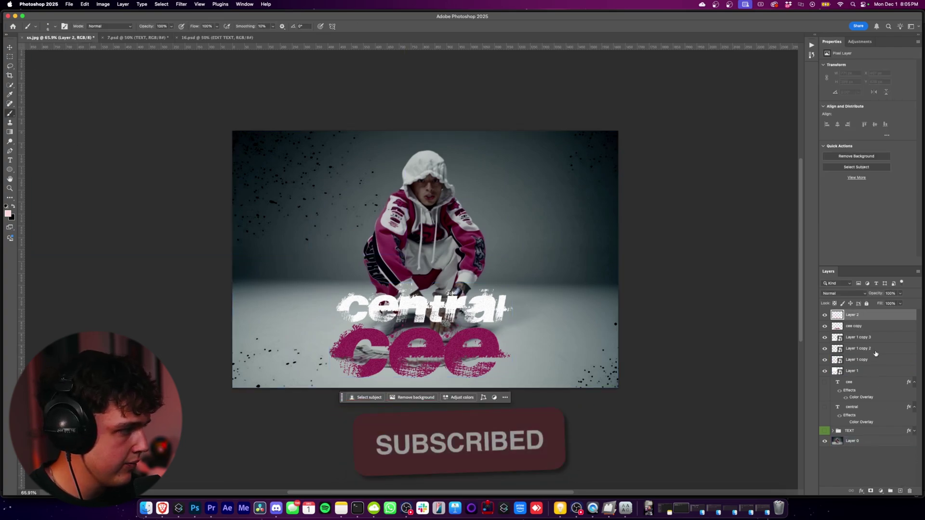
{"action": "left_click", "coordinate": [900, 491]}
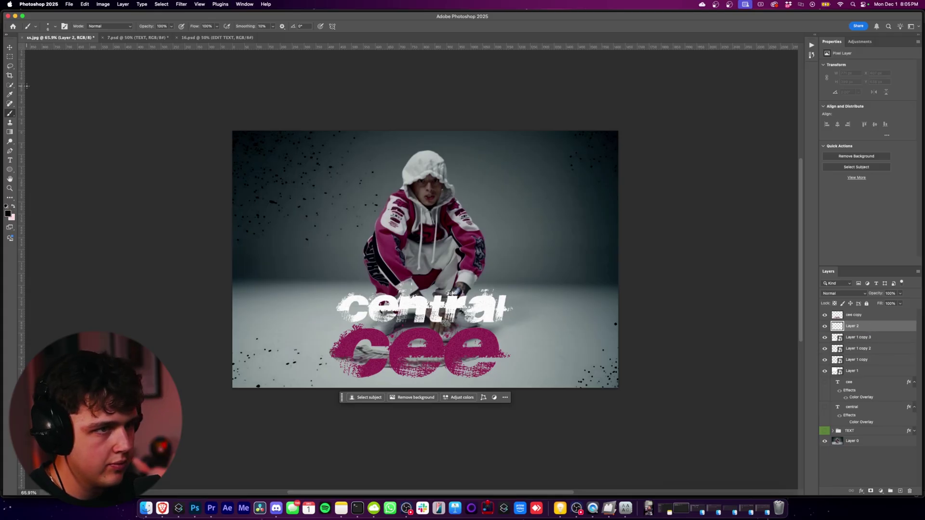
{"action": "left_click", "coordinate": [54, 27]}
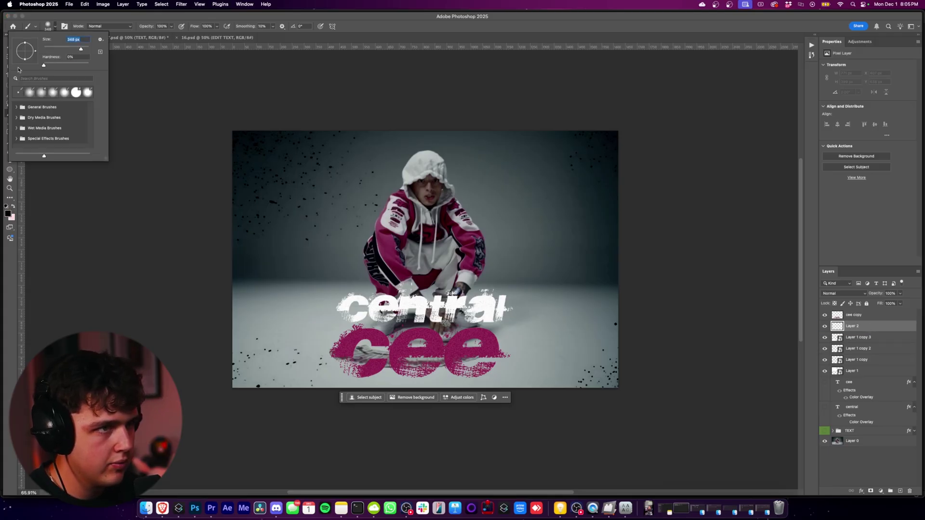
{"action": "left_click", "coordinate": [495, 357]}
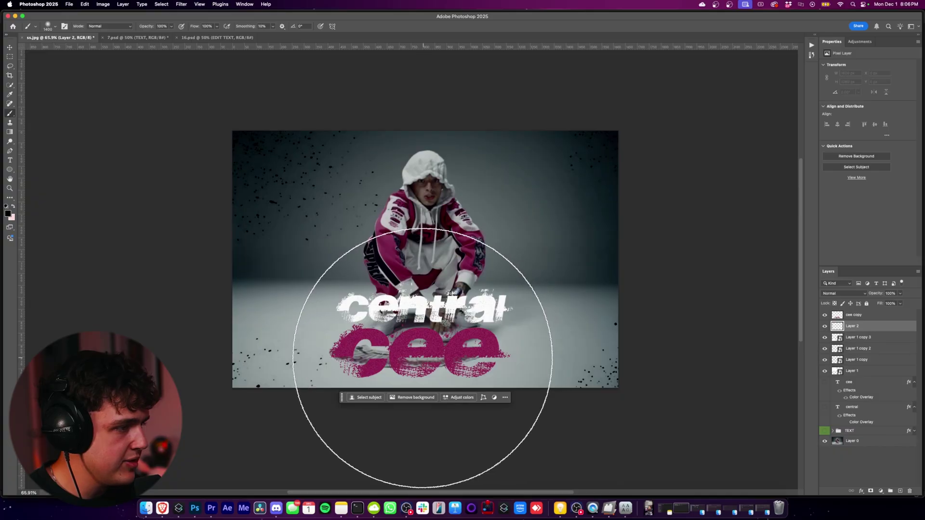
{"action": "left_click", "coordinate": [421, 359]}
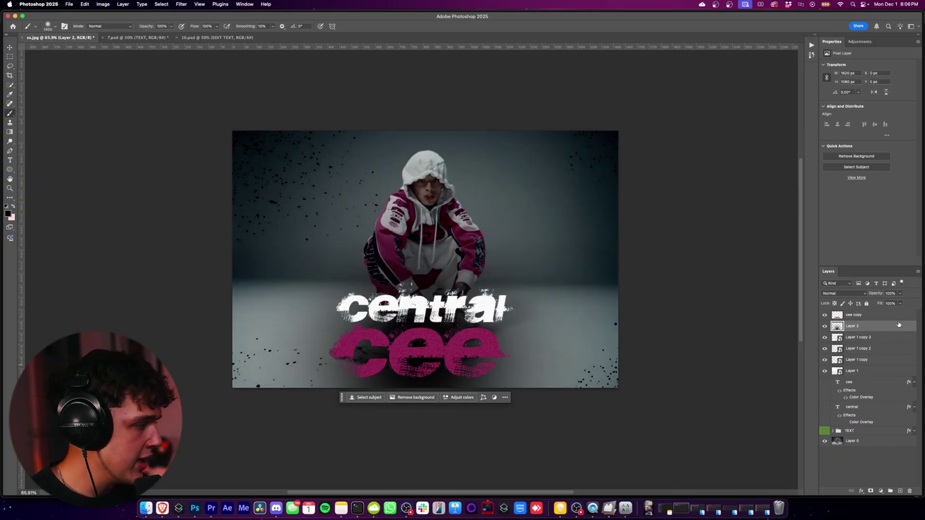
Lower the fill of the black spot layer to 32%
{"action": "left_click_drag", "start_coordinate": [881, 312], "coordinate": [877, 316]}
{"action": "scroll", "coordinate": [621, 231], "scroll_direction": "down", "scroll_amount": 5}
{"action": "scroll", "coordinate": [622, 232], "scroll_direction": "up", "scroll_amount": 5}
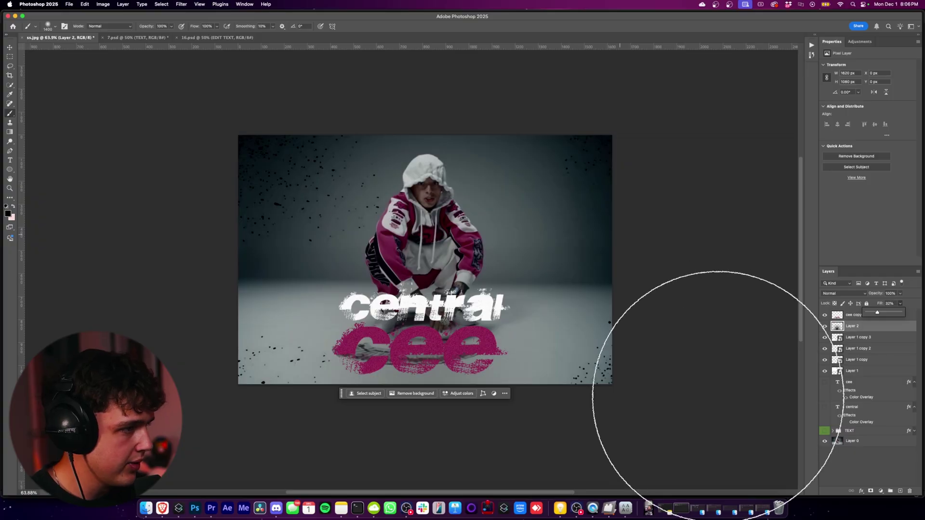
Hide the background photo layer and all the splatter layers, leaving the title and its shadow visible
{"action": "key", "text": "v"}
{"action": "left_click", "coordinate": [823, 441]}
{"action": "left_click_drag", "start_coordinate": [824, 337], "coordinate": [824, 371]}
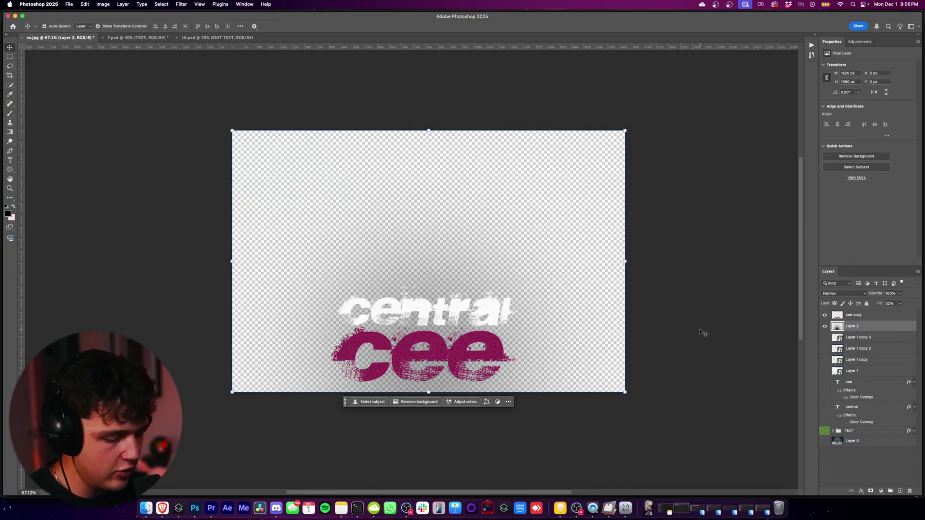
Save a copy of the title as title.png in PNG format in the AI eye transition folder
{"action": "key", "text": "super+alt+s"}
{"action": "left_click", "coordinate": [464, 287]}
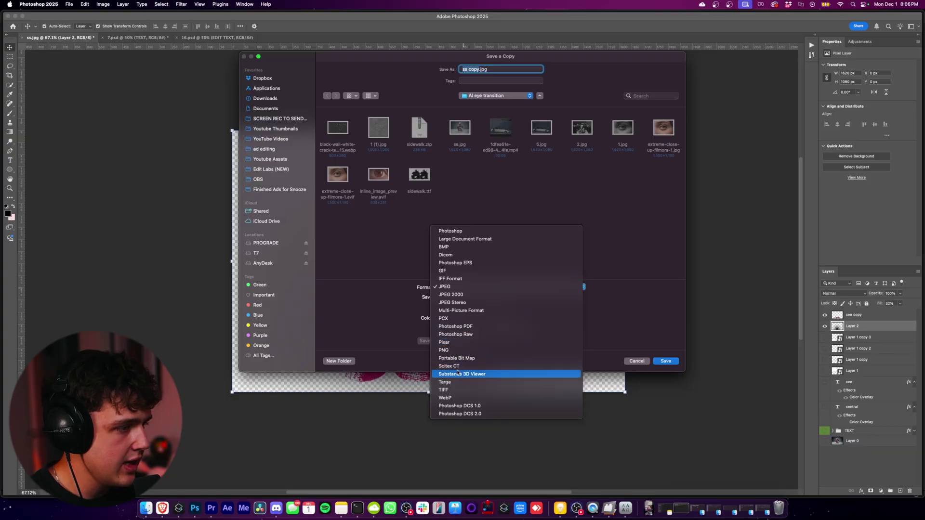
{"action": "left_click", "coordinate": [455, 350]}
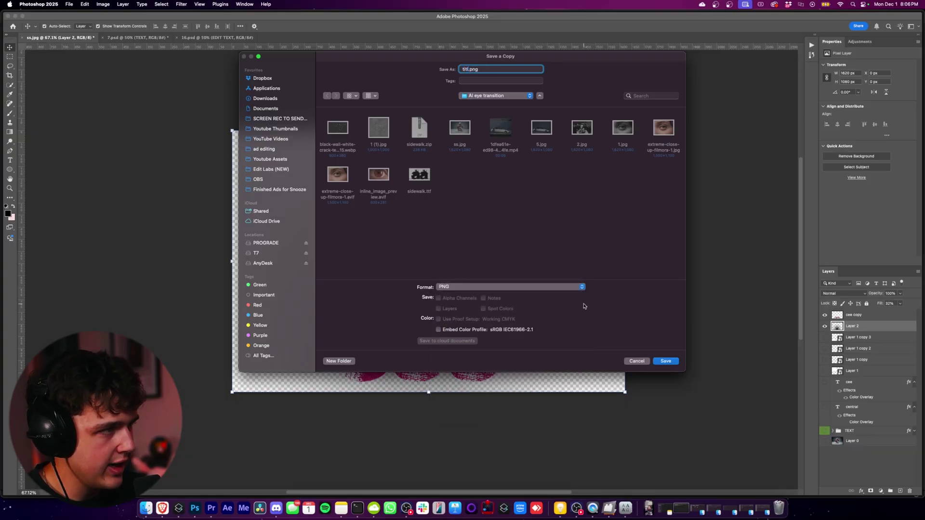
{"action": "left_click", "coordinate": [666, 361]}
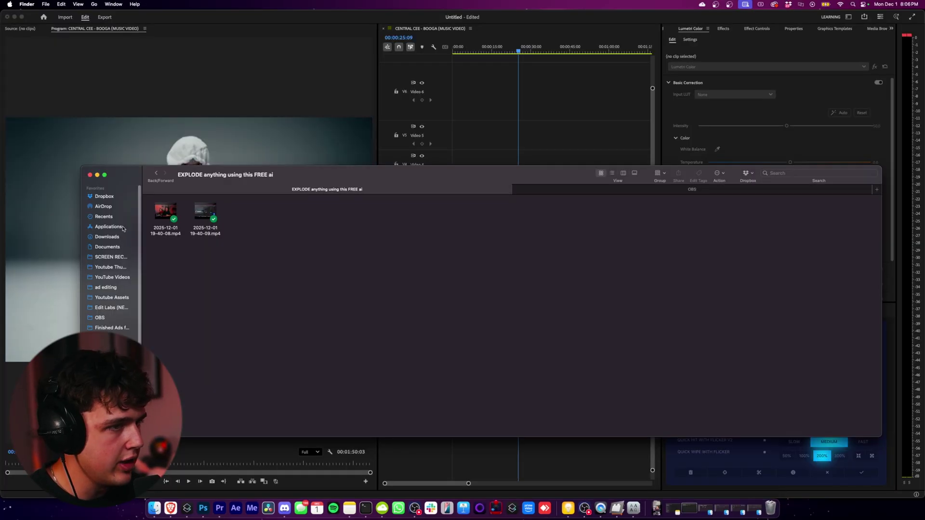
Switch to Premiere Pro, place title.png from Finder on Video 2 over the crouching shot and play it back
{"action": "left_click_drag", "start_coordinate": [530, 169], "coordinate": [526, 223]}
{"action": "scroll", "coordinate": [523, 225], "scroll_direction": "up", "scroll_amount": 5}
{"action": "left_click_drag", "start_coordinate": [562, 229], "coordinate": [522, 228]}
{"action": "left_click", "coordinate": [497, 48]}
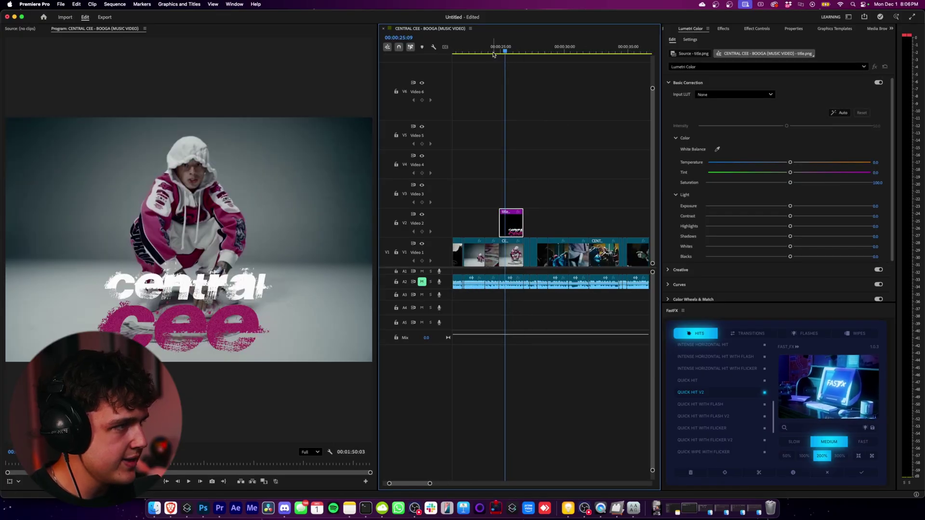
{"action": "key", "text": "space"}
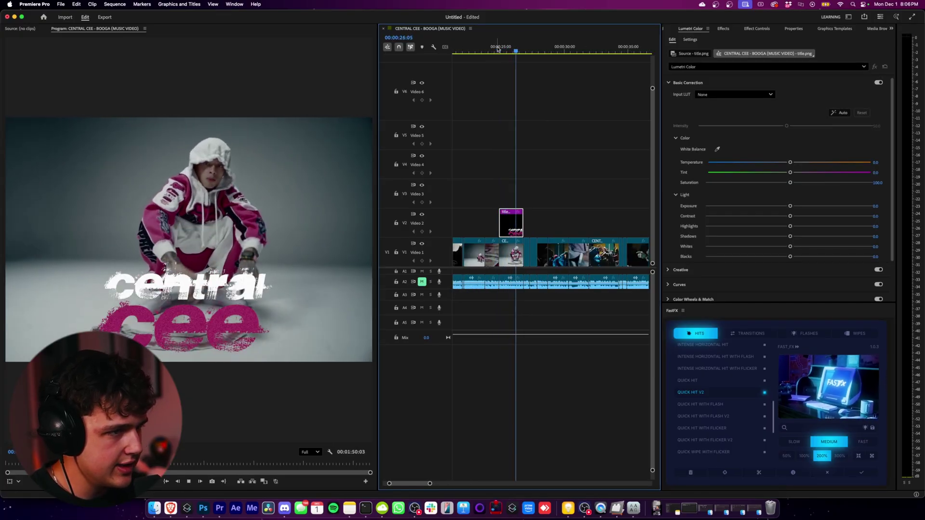
{"action": "mouse_move", "coordinate": [497, 49]}
{"action": "left_mouse_down"}
{"action": "mouse_move", "coordinate": [479, 49]}
{"action": "mouse_move", "coordinate": [490, 48]}
{"action": "left_mouse_up"}
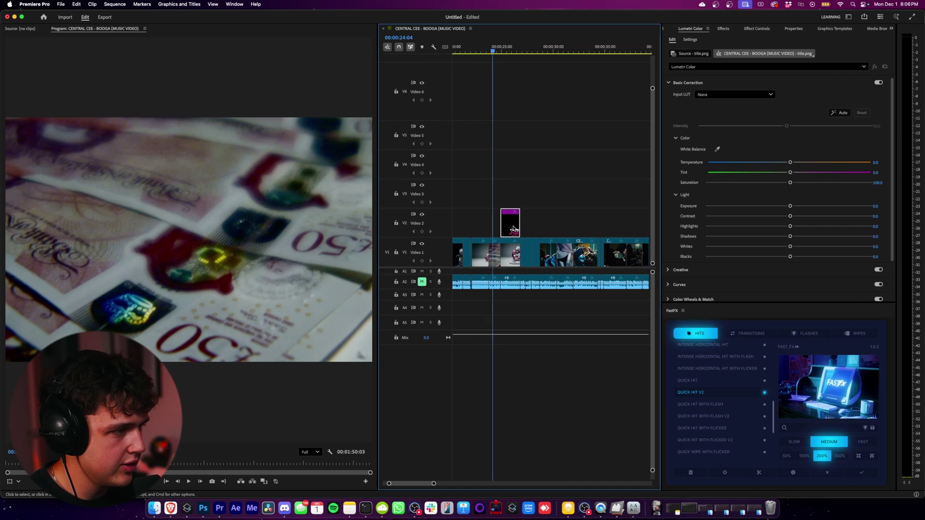
Move the title clip earlier on Video 2 over the preceding crouching shot and play it back
{"action": "left_click_drag", "start_coordinate": [514, 229], "coordinate": [492, 223]}
{"action": "left_click", "coordinate": [469, 49]}
{"action": "key", "text": "space"}
{"action": "scroll", "coordinate": [482, 235], "scroll_direction": "up", "scroll_amount": 2}
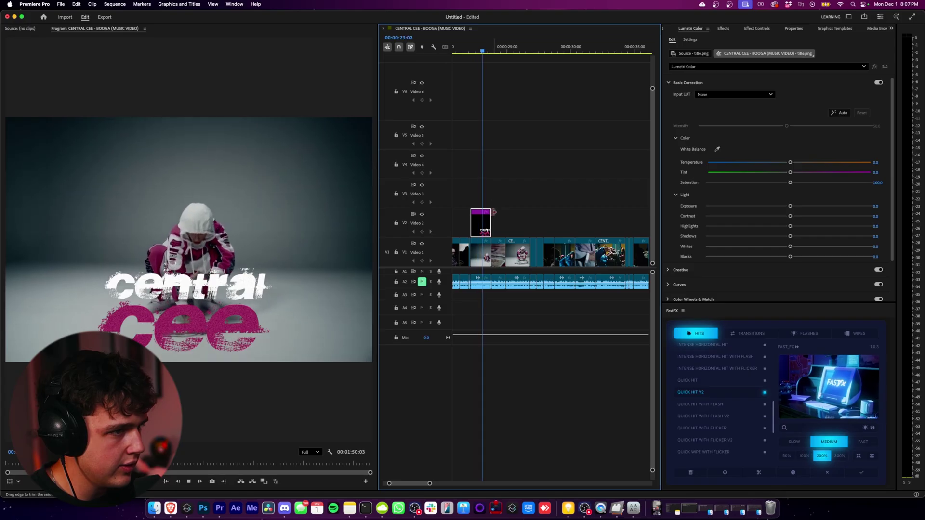
Scale down the title clip and position it in the upper-left corner of the video frame
{"action": "key", "text": "shift+5"}
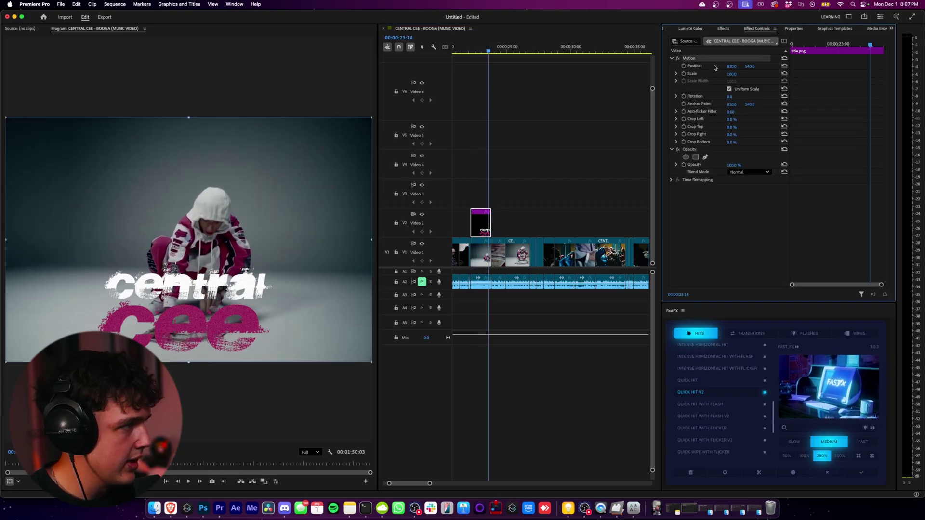
{"action": "left_click_drag", "start_coordinate": [734, 74], "coordinate": [720, 74]}
{"action": "left_click_drag", "start_coordinate": [302, 228], "coordinate": [212, 109]}
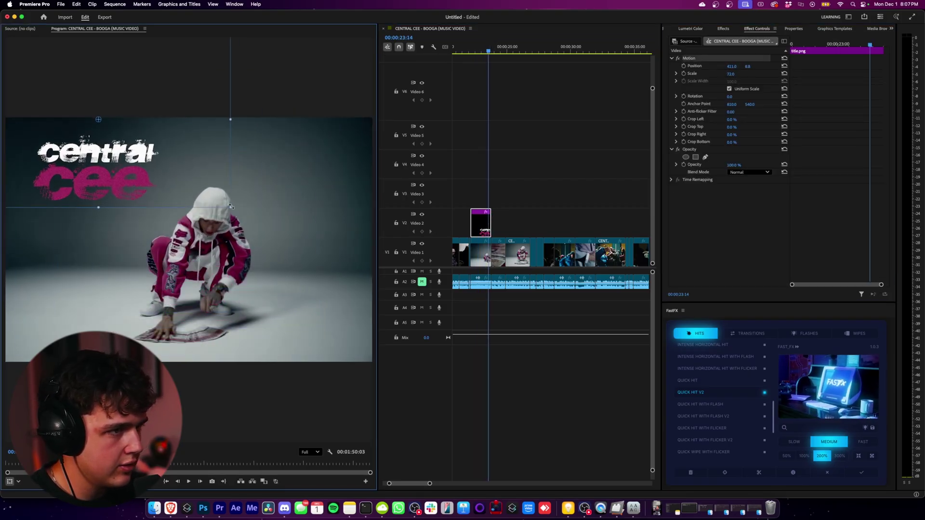
{"action": "left_click_drag", "start_coordinate": [216, 182], "coordinate": [210, 184]}
Play back the shot to review the repositioned title
{"action": "key", "text": "space"}
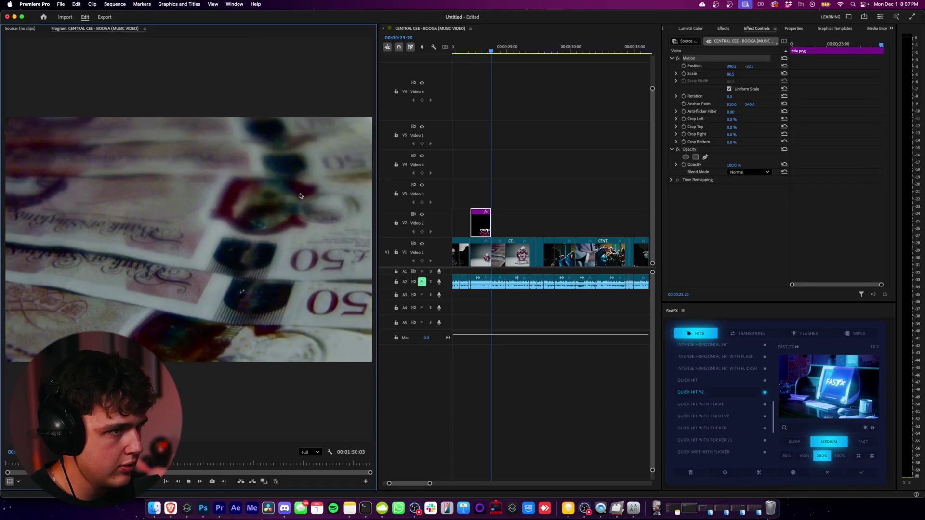
{"action": "left_click_drag", "start_coordinate": [498, 51], "coordinate": [471, 52]}
{"action": "key", "text": "space"}
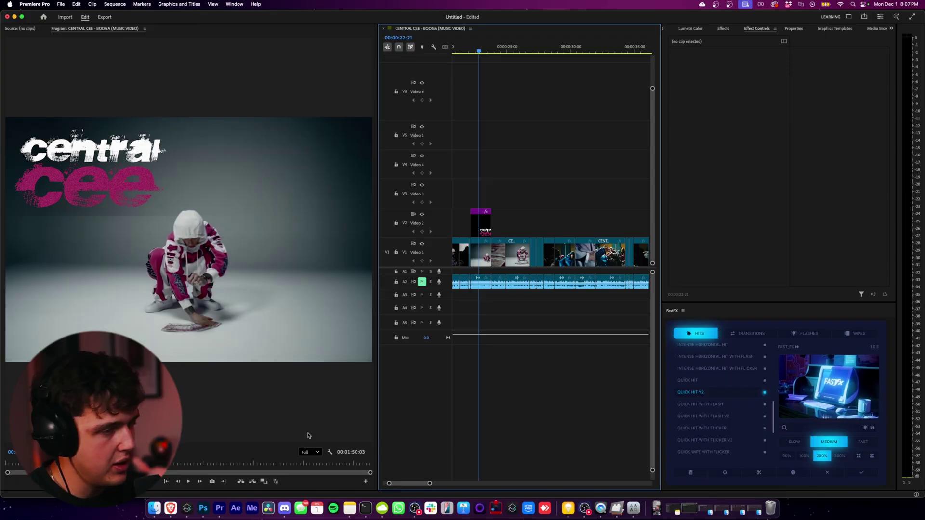
{"action": "left_click", "coordinate": [485, 228]}
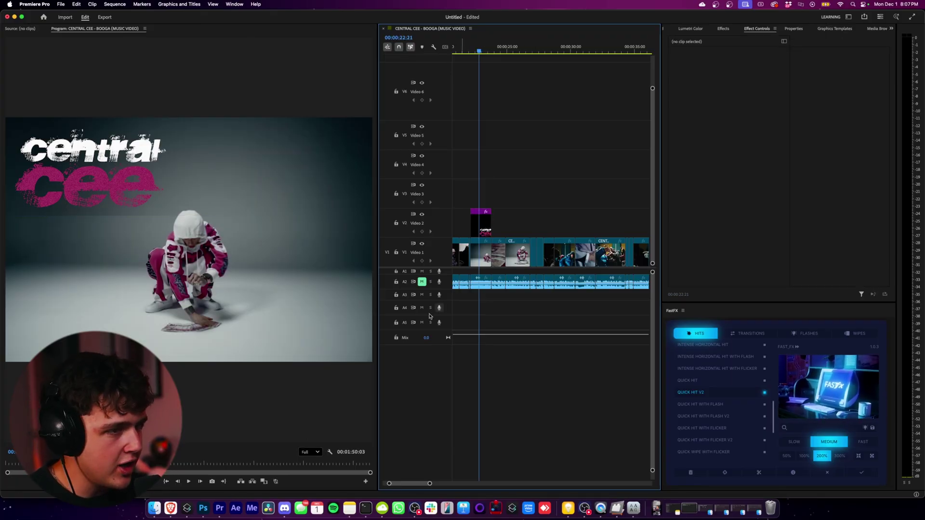
Switch to Brave, open Pinterest in a new tab and search for "title cards"
{"action": "left_click", "coordinate": [169, 513]}
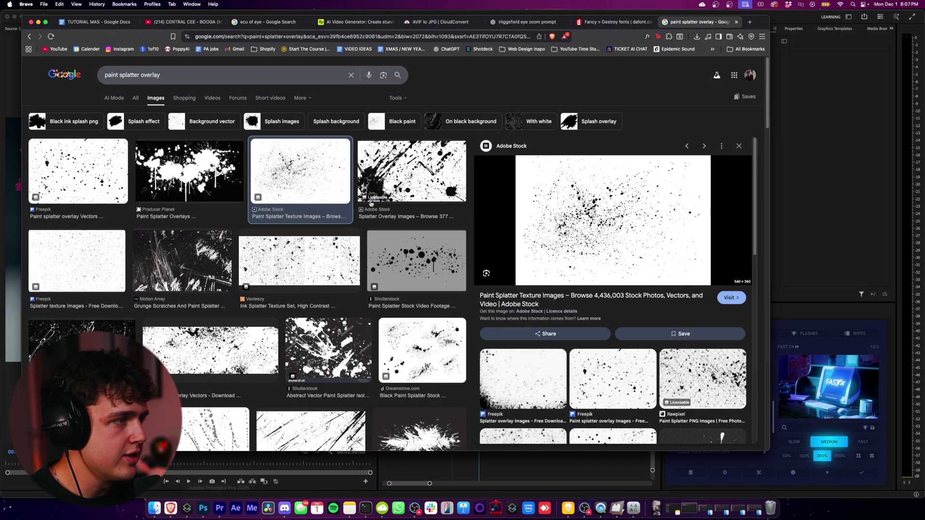
{"action": "left_click", "coordinate": [750, 22]}
{"action": "type", "text": "pintrest"}
{"action": "key", "text": "Return"}
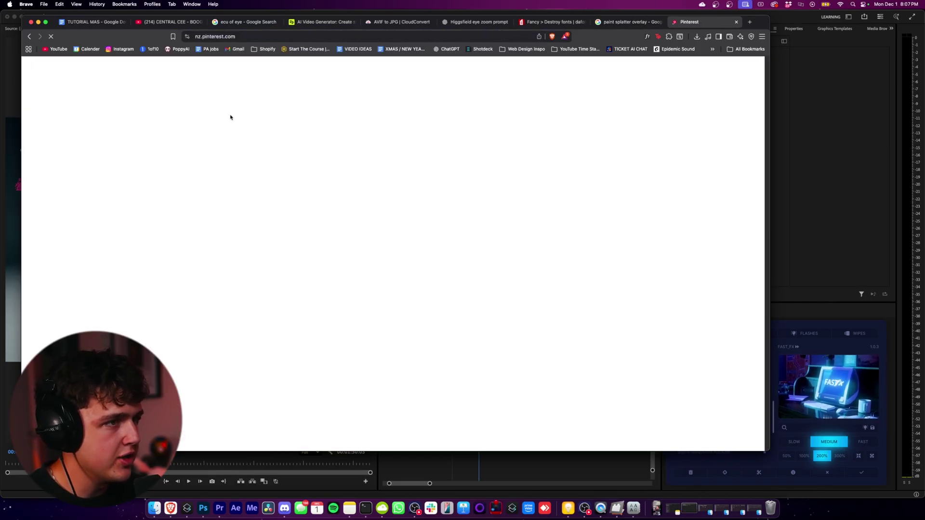
{"action": "left_click", "coordinate": [122, 72]}
{"action": "type", "text": "title cards"}
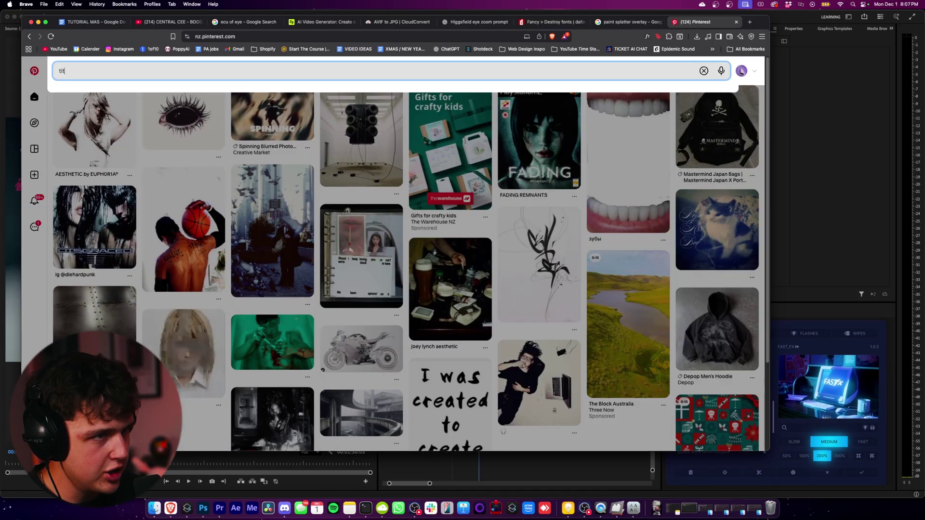
{"action": "key", "text": "Return"}
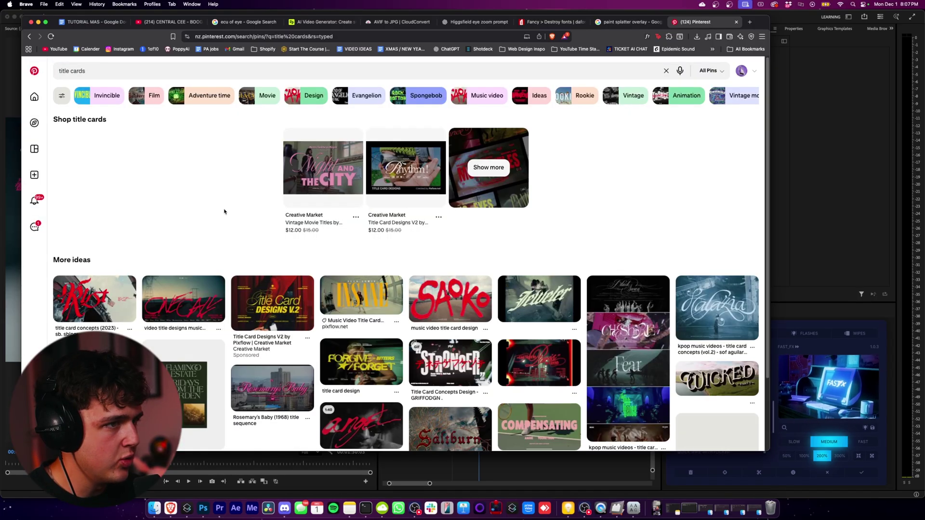
Open the red "One Call" music video title pin and browse the related title card designs
{"action": "scroll", "coordinate": [376, 297], "scroll_direction": "down", "scroll_amount": 3}
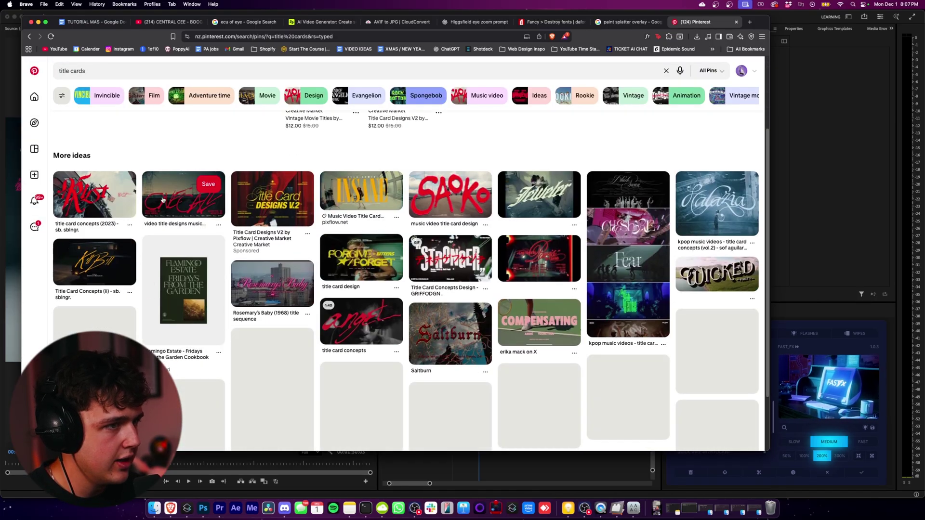
{"action": "left_click", "coordinate": [163, 200]}
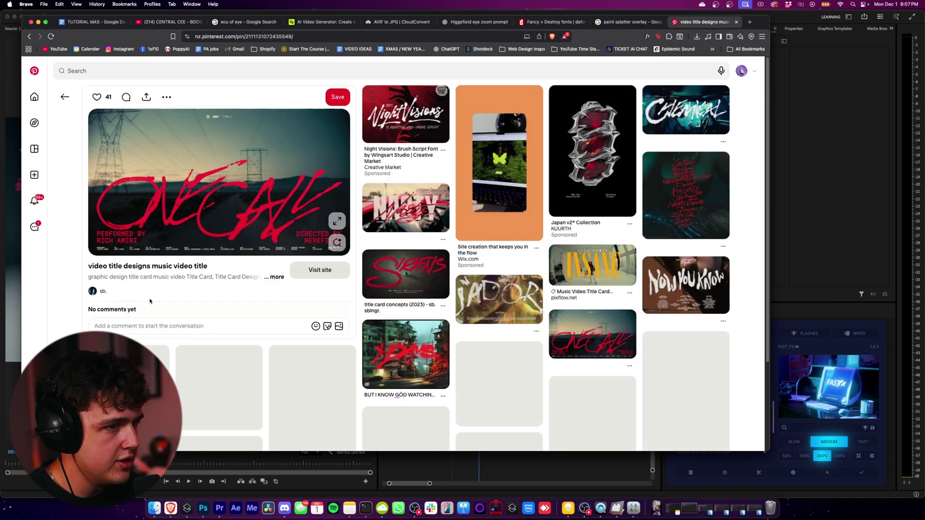
{"action": "scroll", "coordinate": [608, 283], "scroll_direction": "down", "scroll_amount": 10}
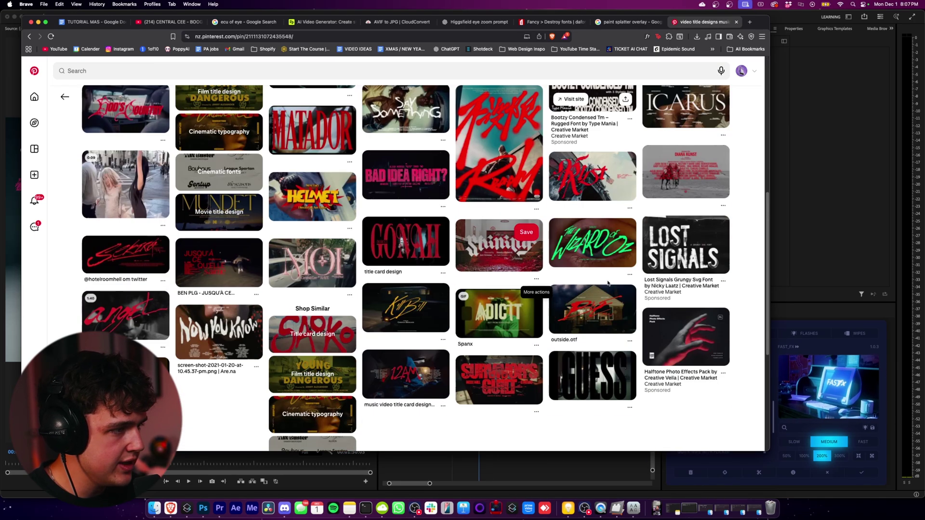
{"action": "scroll", "coordinate": [608, 283], "scroll_direction": "down", "scroll_amount": 15}
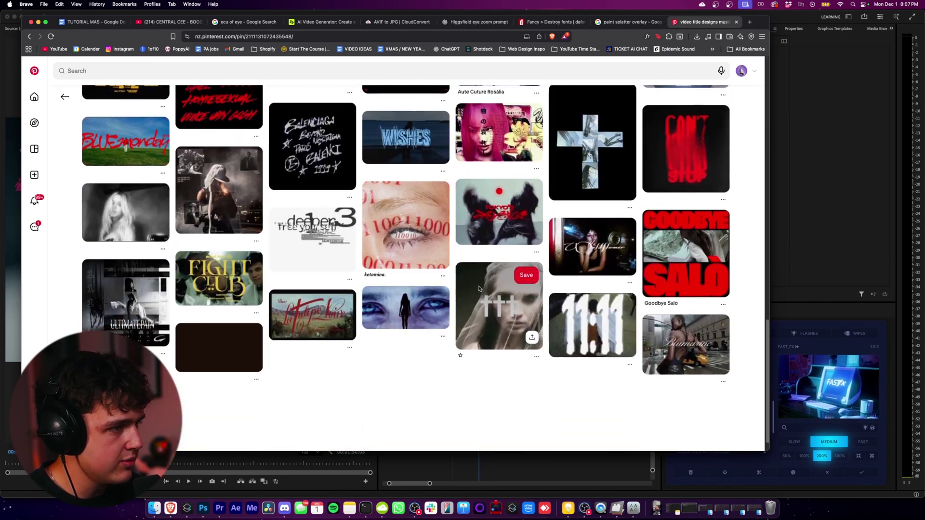